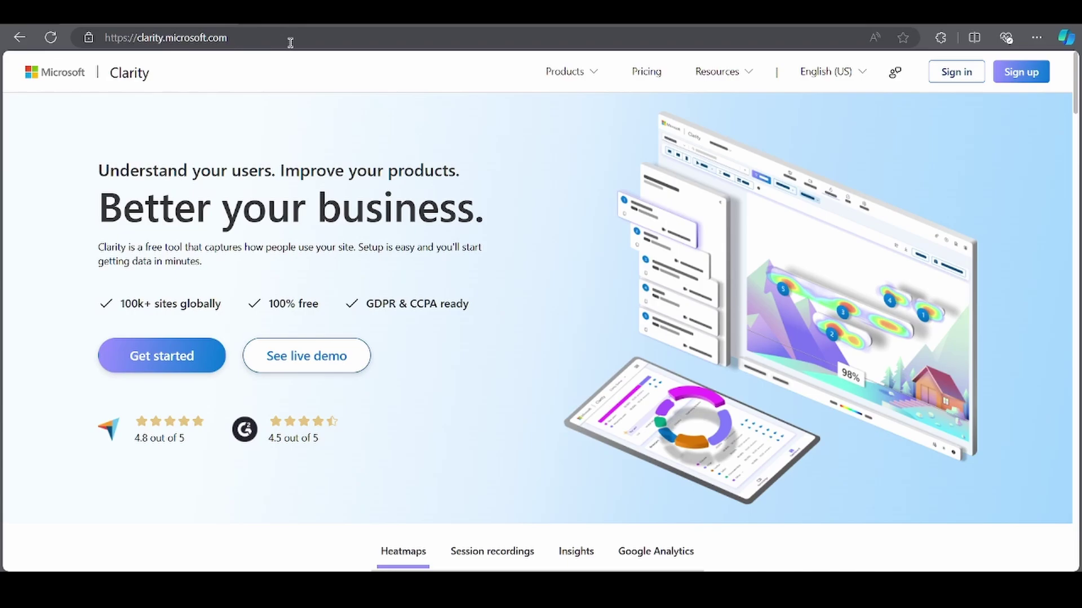
- Sign up for Microsoft Clarity using a Google account
{"action": "left_click", "coordinate": [251, 40]}
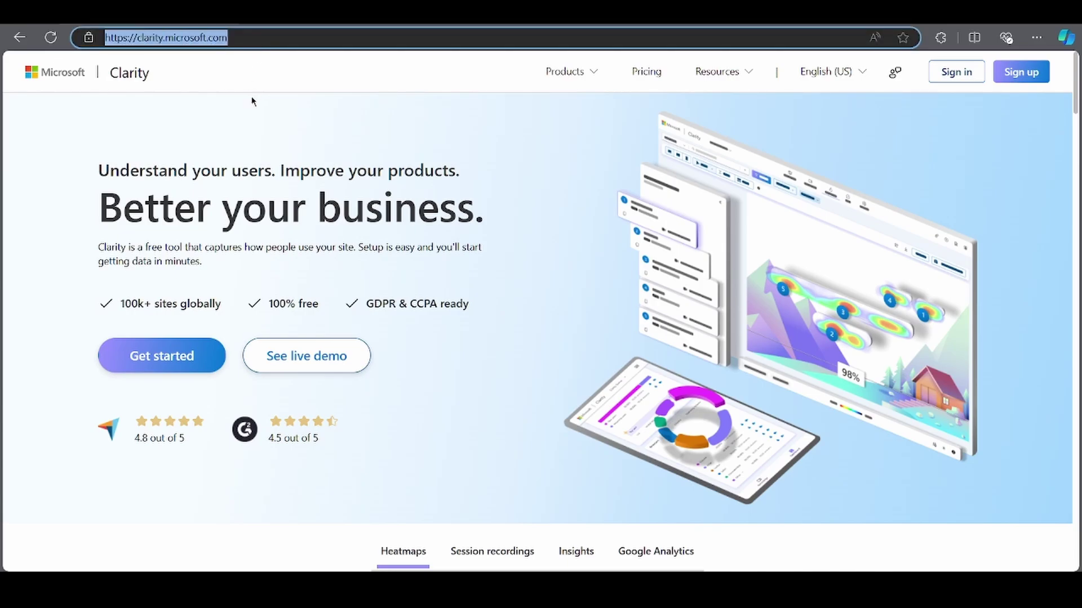
{"action": "left_click", "coordinate": [251, 121]}
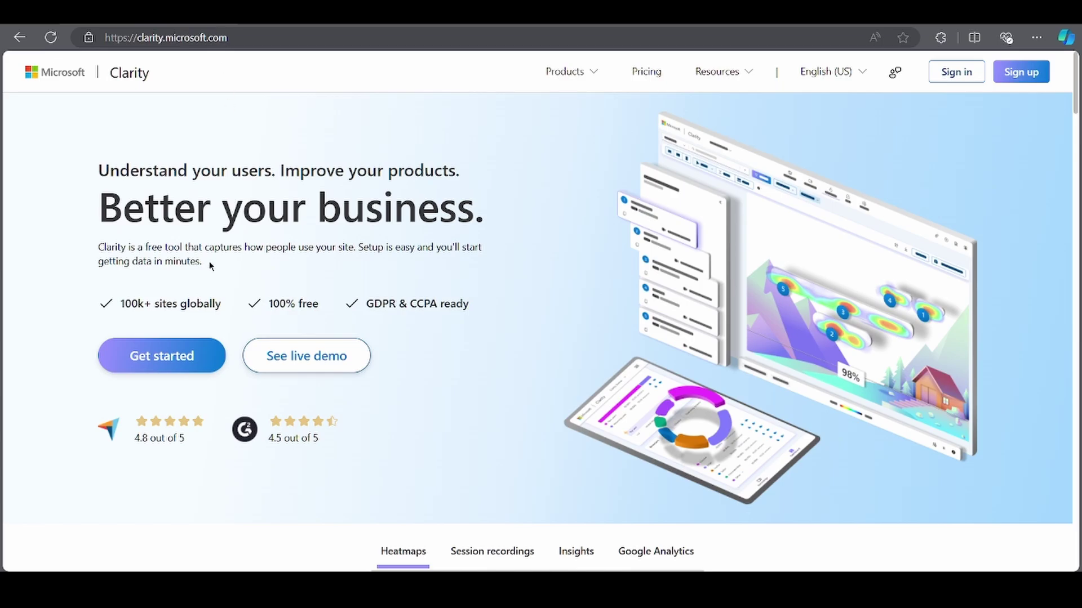
{"action": "left_click", "coordinate": [169, 359]}
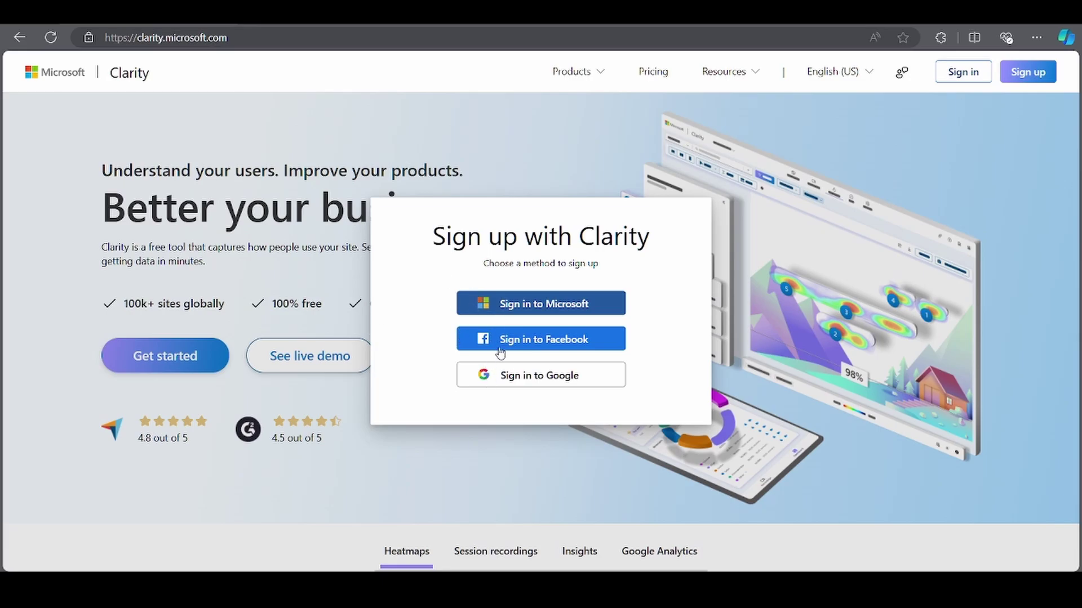
{"action": "left_click", "coordinate": [505, 375]}
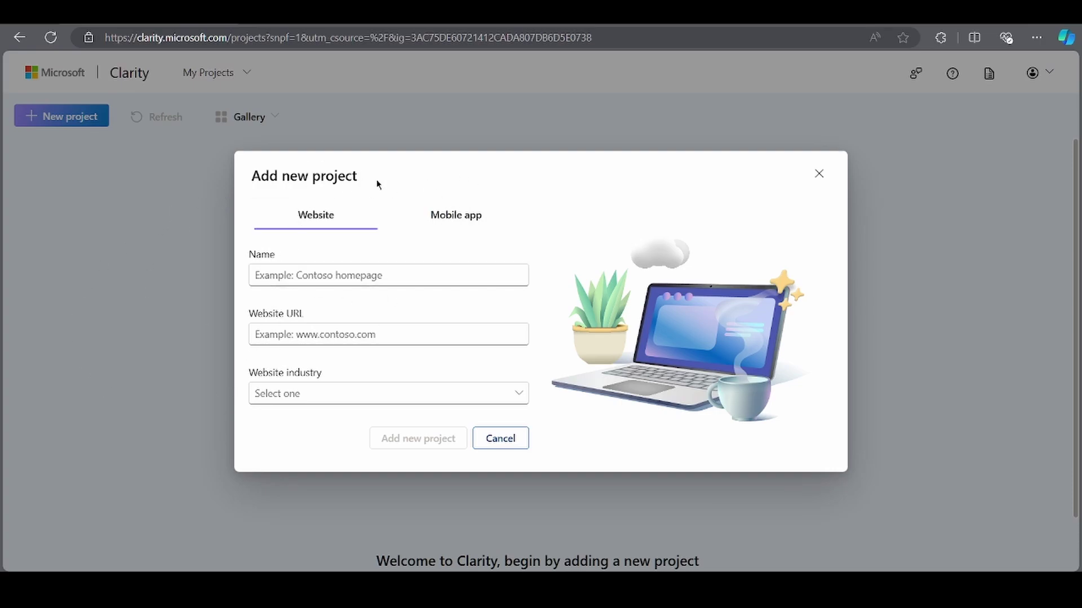
- Enter the new project's name and website URL, and set its industry to Retail
{"action": "left_click", "coordinate": [350, 267]}
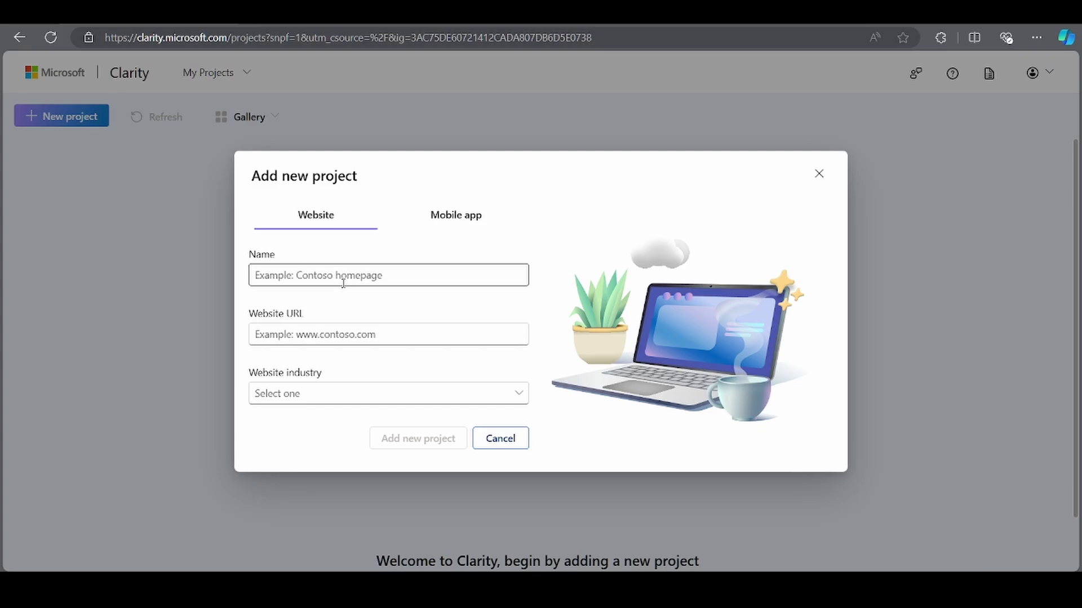
{"action": "left_click", "coordinate": [344, 281]}
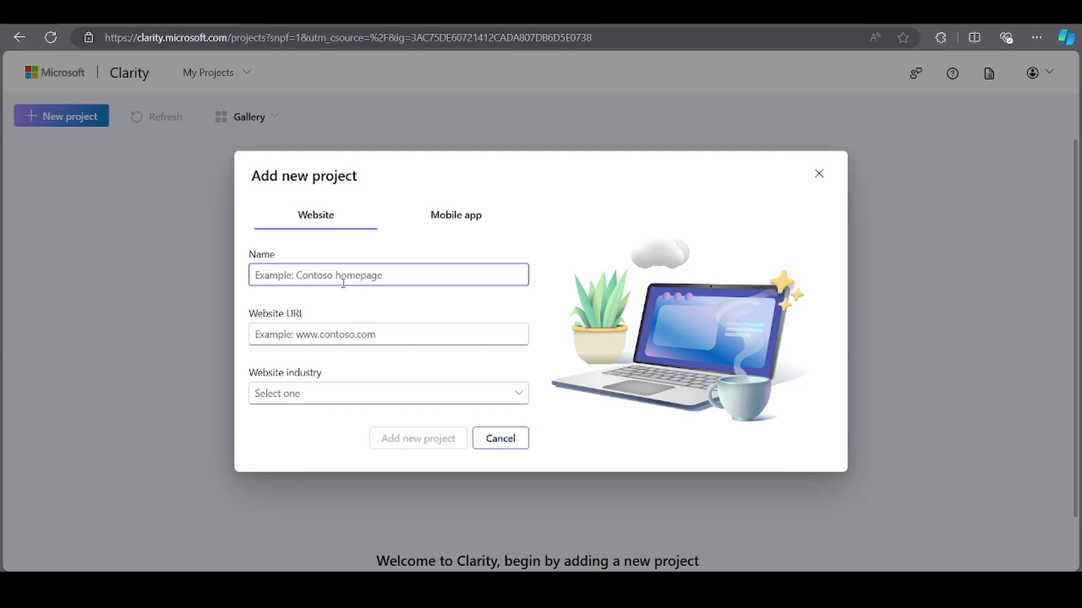
{"action": "left_click", "coordinate": [309, 338]}
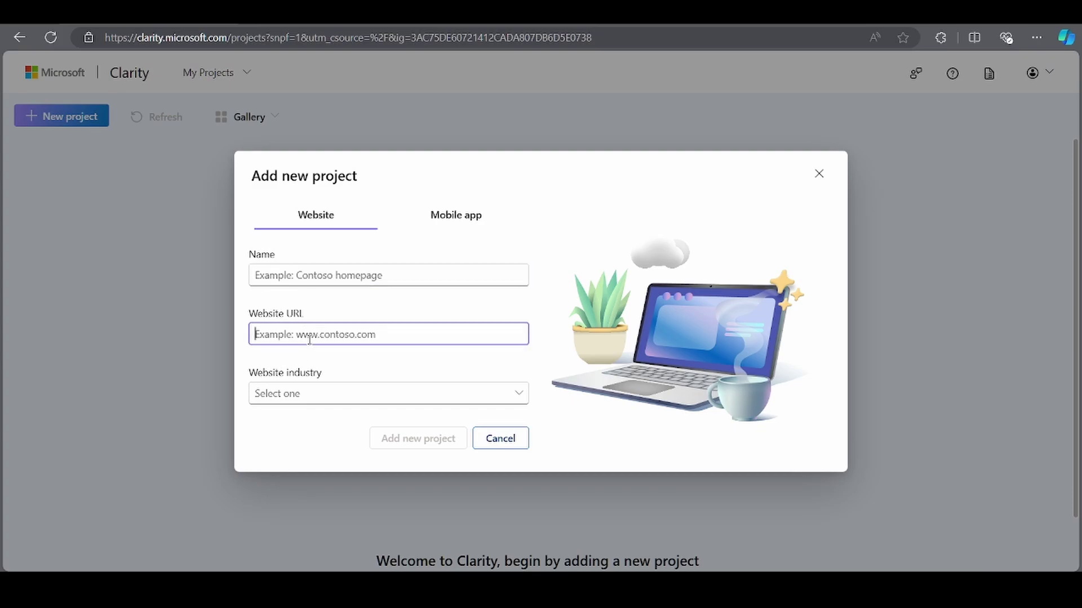
{"action": "left_click", "coordinate": [334, 393]}
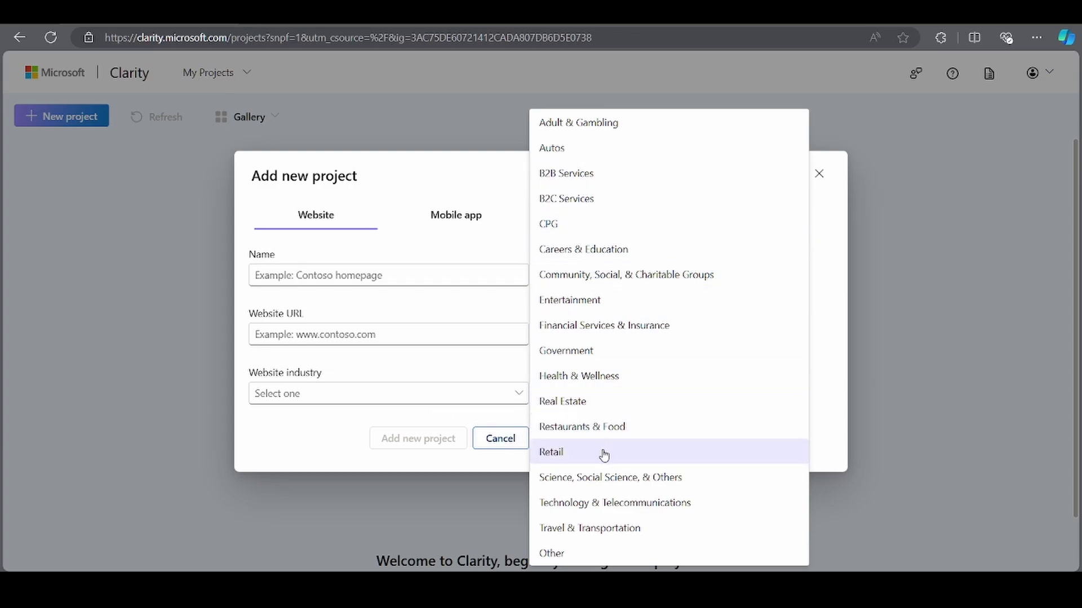
{"action": "left_click", "coordinate": [567, 465]}
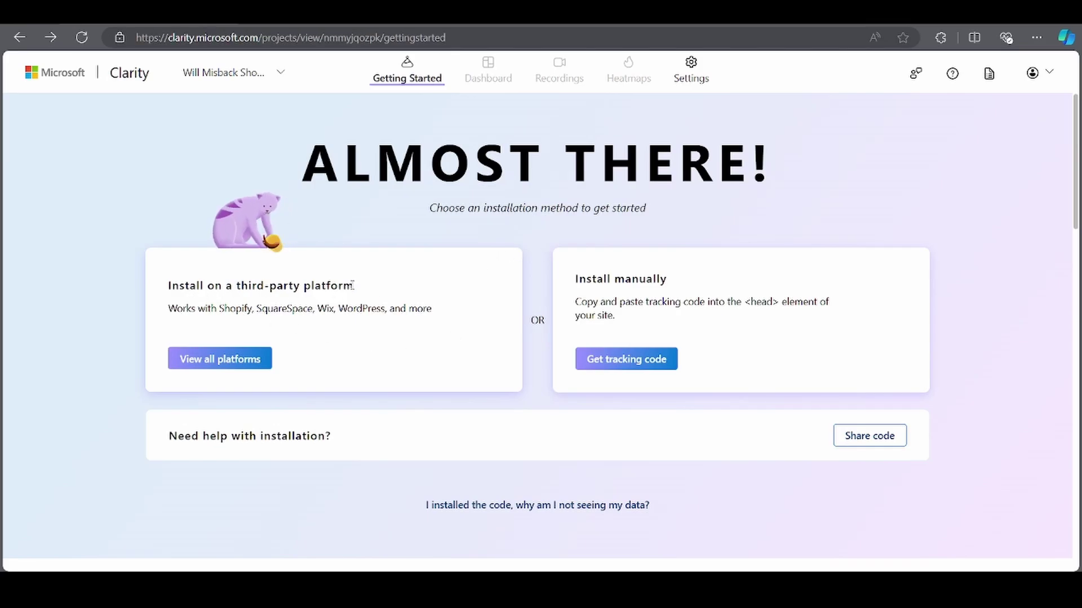
- Choose Shopify from all installation platforms and copy its Clarity tracking code
{"action": "left_click", "coordinate": [258, 359]}
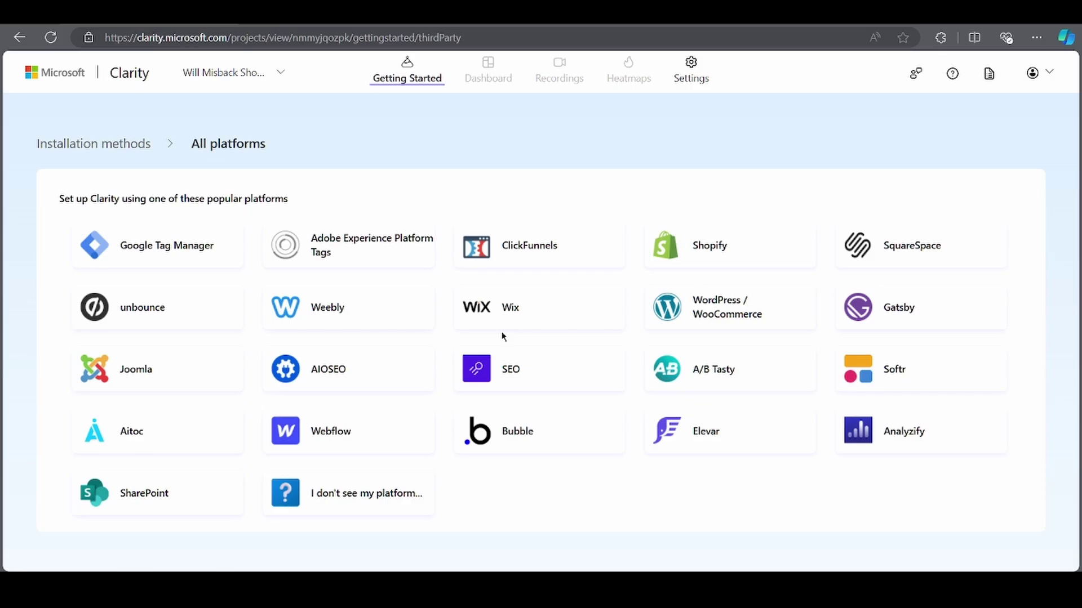
{"action": "left_click", "coordinate": [758, 256]}
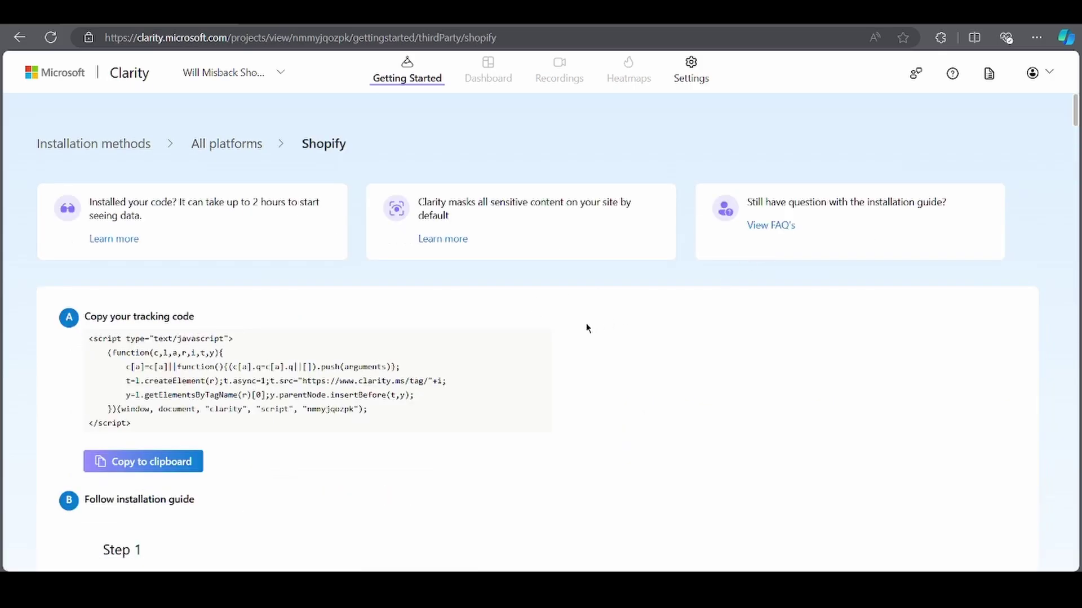
{"action": "scroll", "coordinate": [338, 338], "scroll_direction": "down", "scroll_amount": 2}
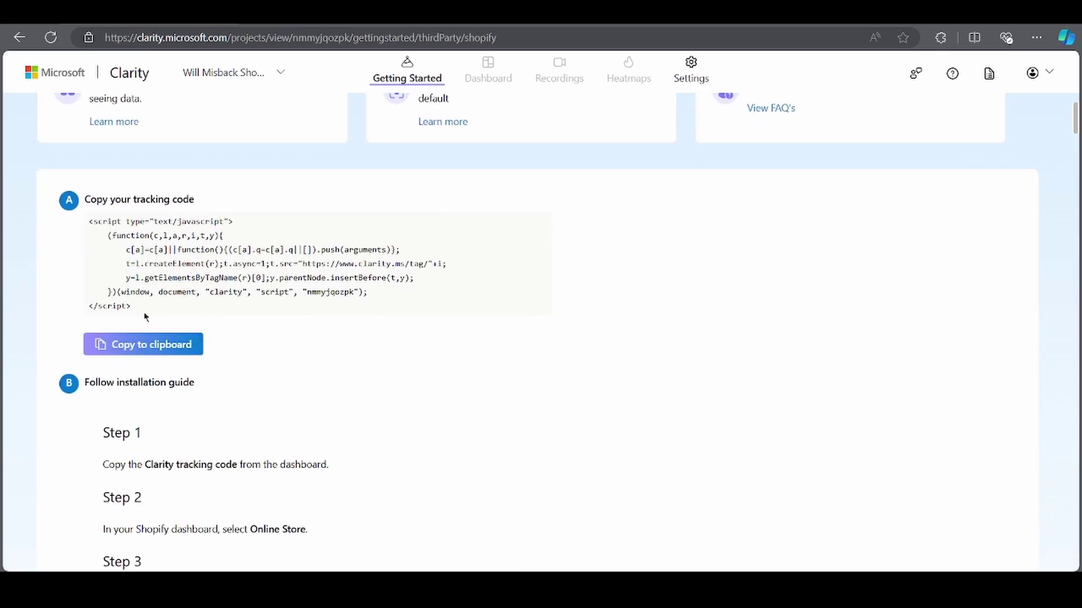
{"action": "left_click", "coordinate": [156, 345]}
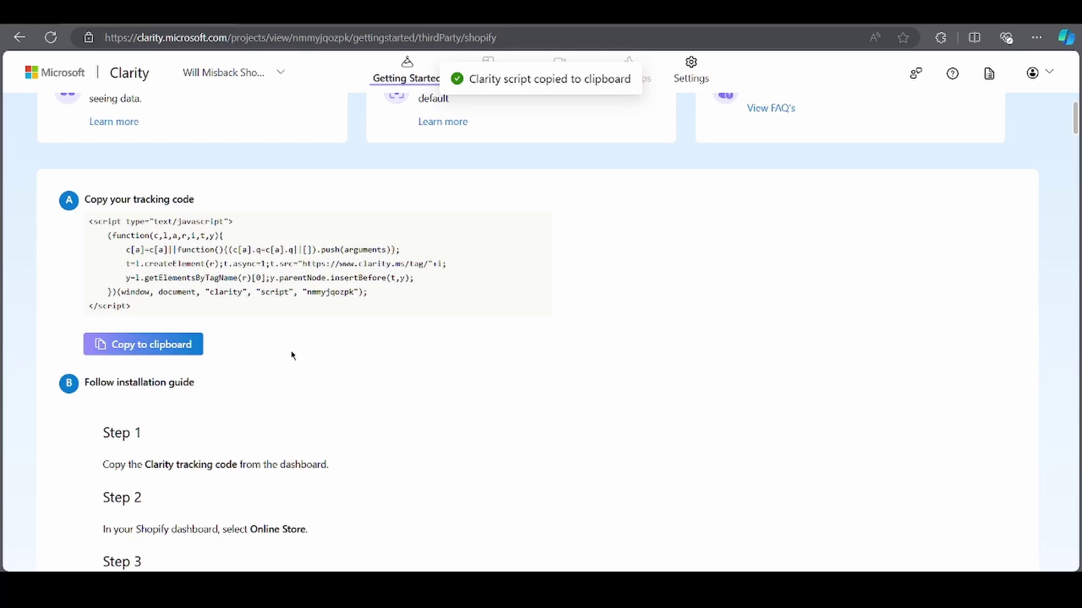
{"action": "scroll", "coordinate": [291, 355], "scroll_direction": "down", "scroll_amount": 3}
{"action": "scroll", "coordinate": [322, 355], "scroll_direction": "down", "scroll_amount": 3}
{"action": "scroll", "coordinate": [325, 355], "scroll_direction": "down", "scroll_amount": 3}
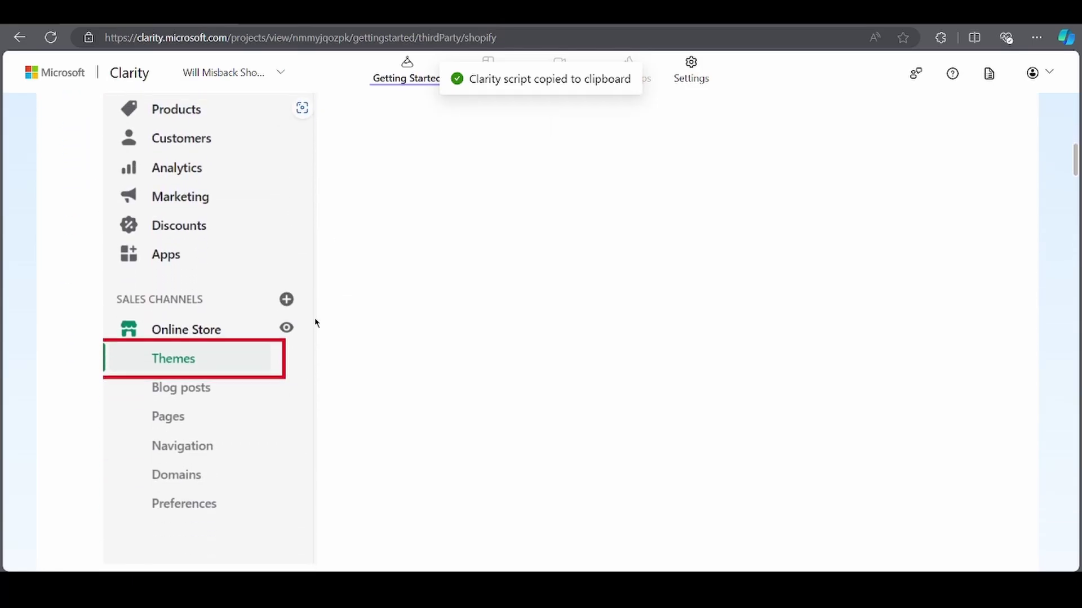
{"action": "scroll", "coordinate": [328, 355], "scroll_direction": "down", "scroll_amount": 3}
{"action": "scroll", "coordinate": [329, 355], "scroll_direction": "down", "scroll_amount": 3}
- In the Shopify admin, open the test-data theme's code editor and filter its files by 'theme'
{"action": "key", "text": "ctrl+Tab"}
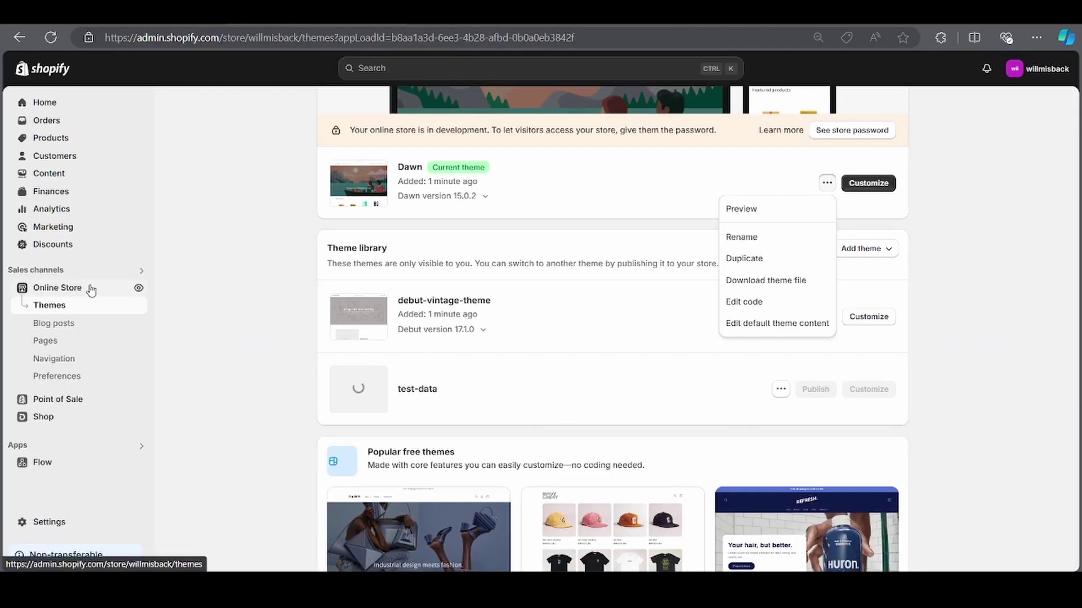
{"action": "left_click", "coordinate": [212, 293]}
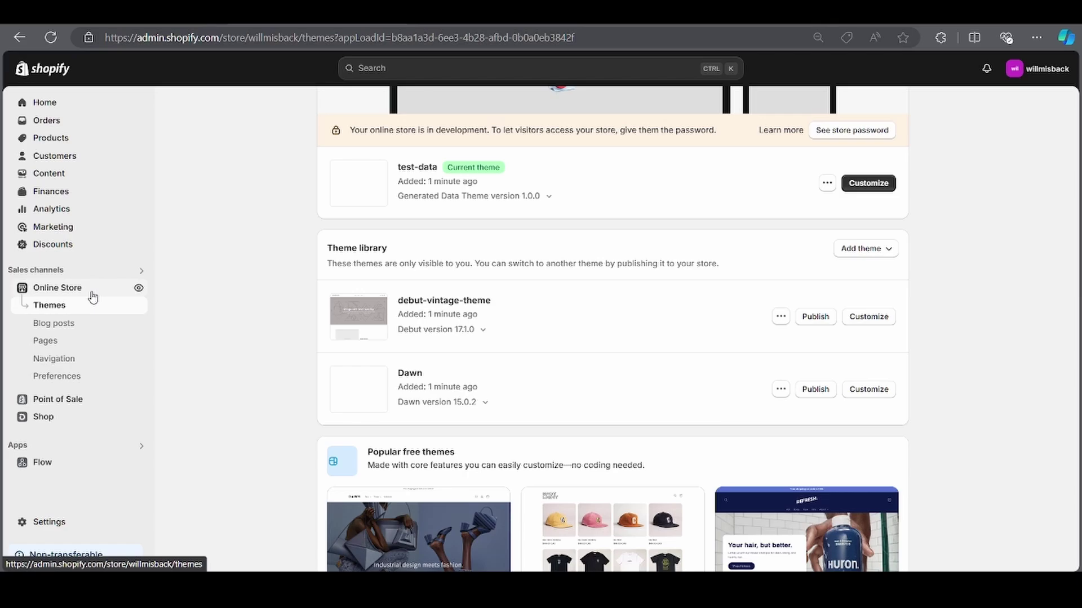
{"action": "left_click", "coordinate": [827, 183]}
{"action": "left_click", "coordinate": [752, 303]}
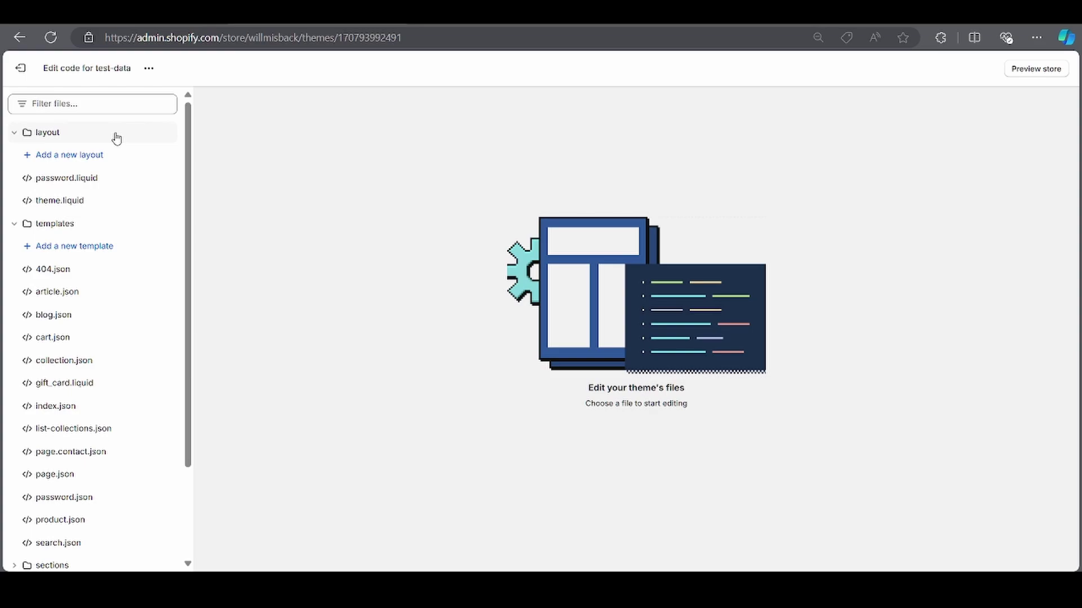
{"action": "left_click", "coordinate": [80, 102]}
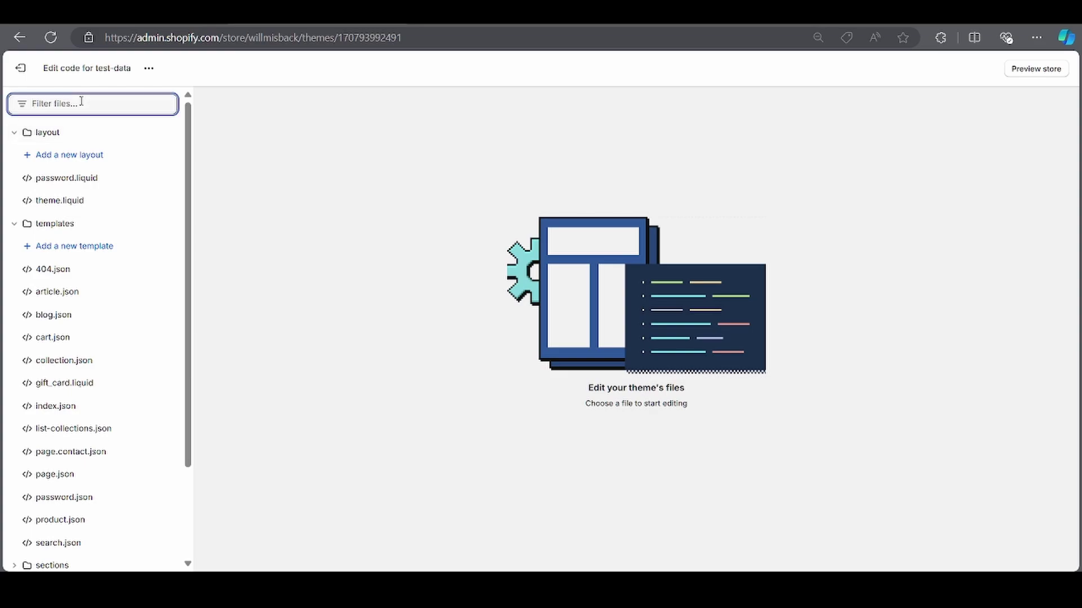
{"action": "type", "text": "theme"}
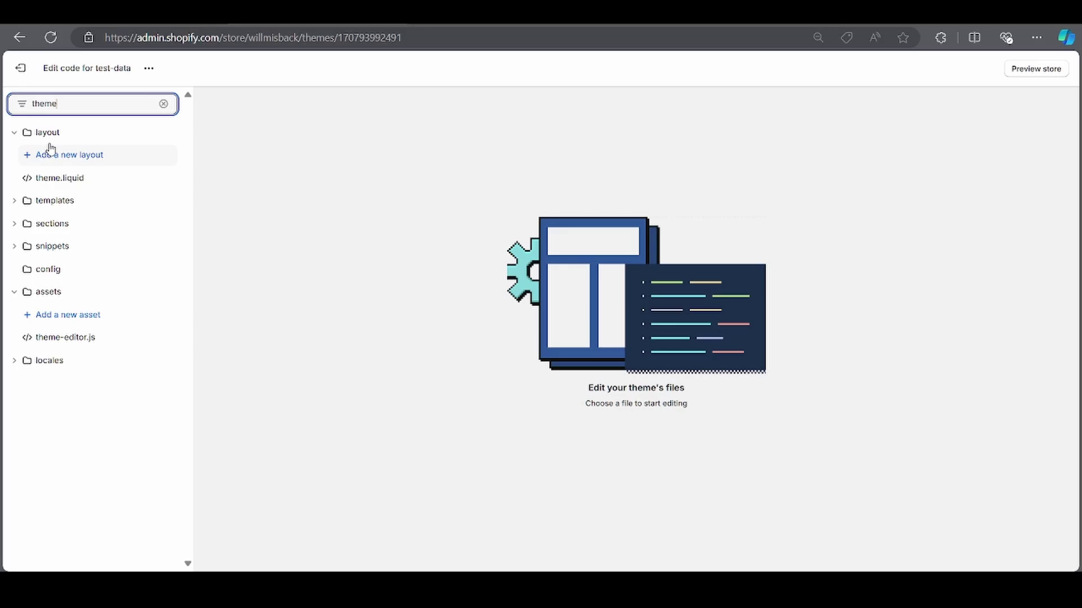
- Insert the Clarity script above the </head> tag in theme.liquid and save the file
{"action": "left_click", "coordinate": [60, 178]}
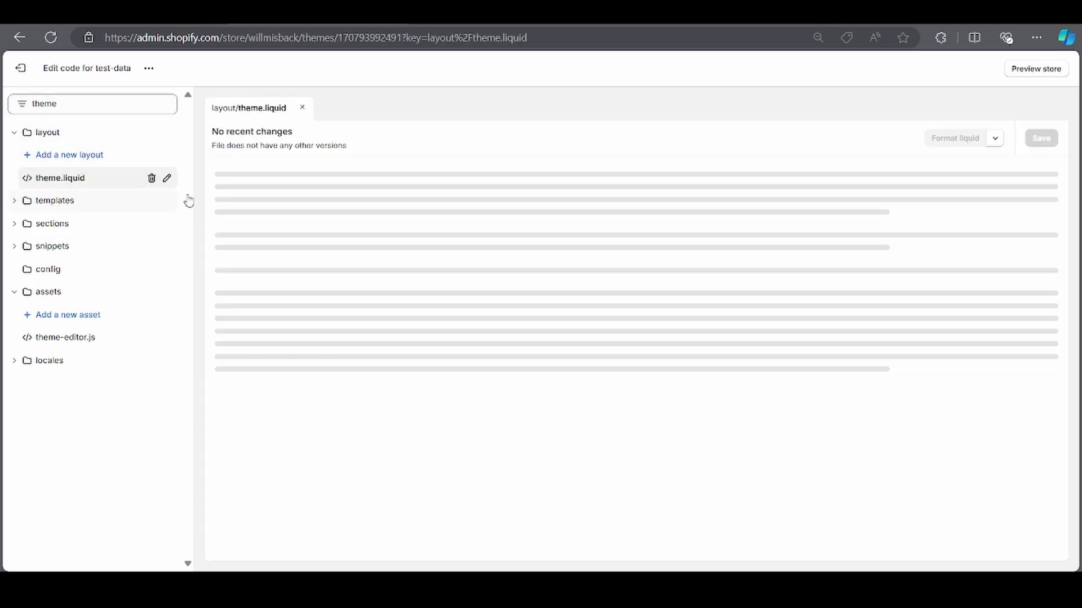
{"action": "scroll", "coordinate": [409, 372], "scroll_direction": "down", "scroll_amount": 5}
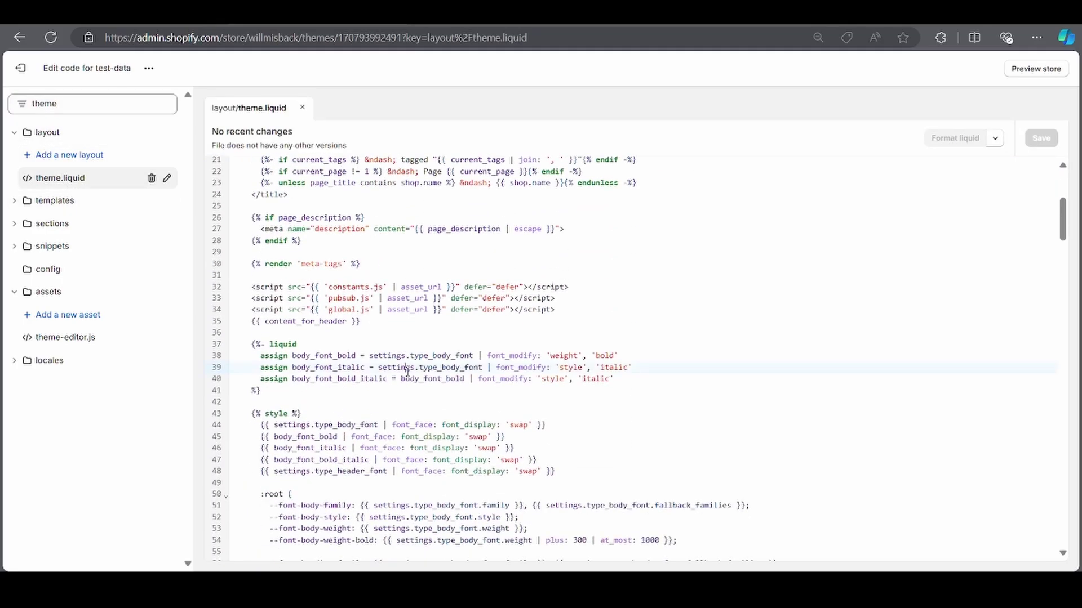
{"action": "key", "text": "ctrl+f"}
{"action": "type", "text": "</head"}
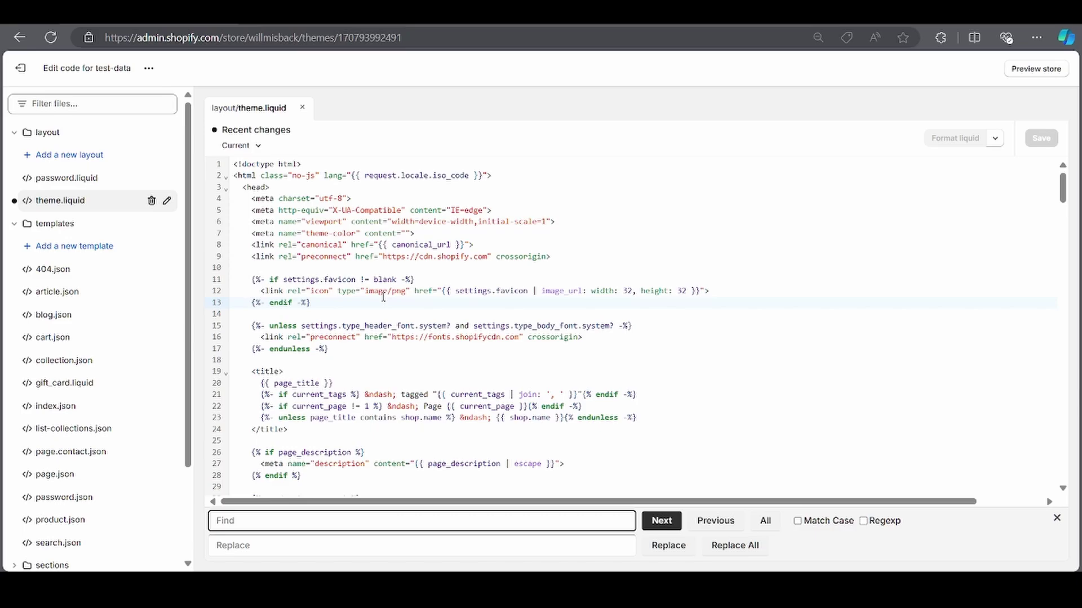
{"action": "type", "text": "</head"}
{"action": "key", "text": "Return"}
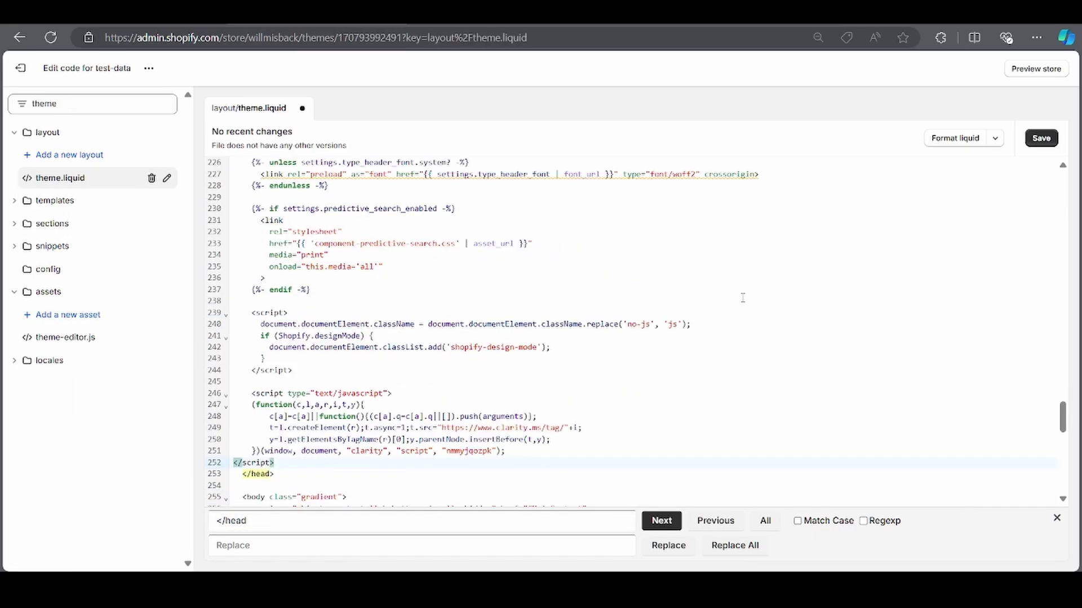
{"action": "left_click", "coordinate": [1040, 138]}
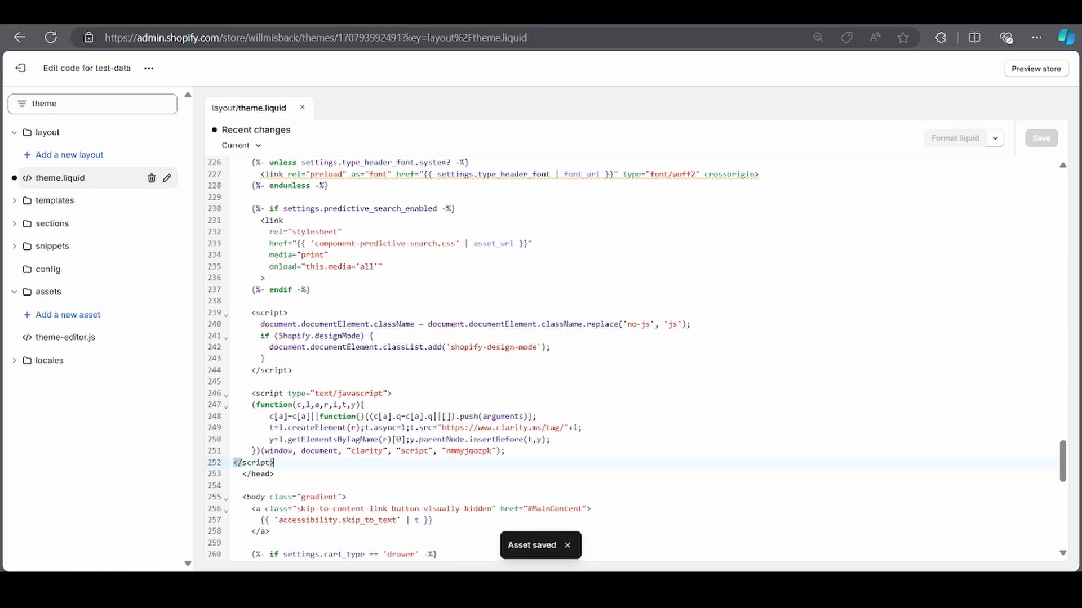
- Glance at Clarity's Shopify setup Steps 6–7, then return to the Shopify admin home
{"action": "key", "text": "ctrl+Tab"}
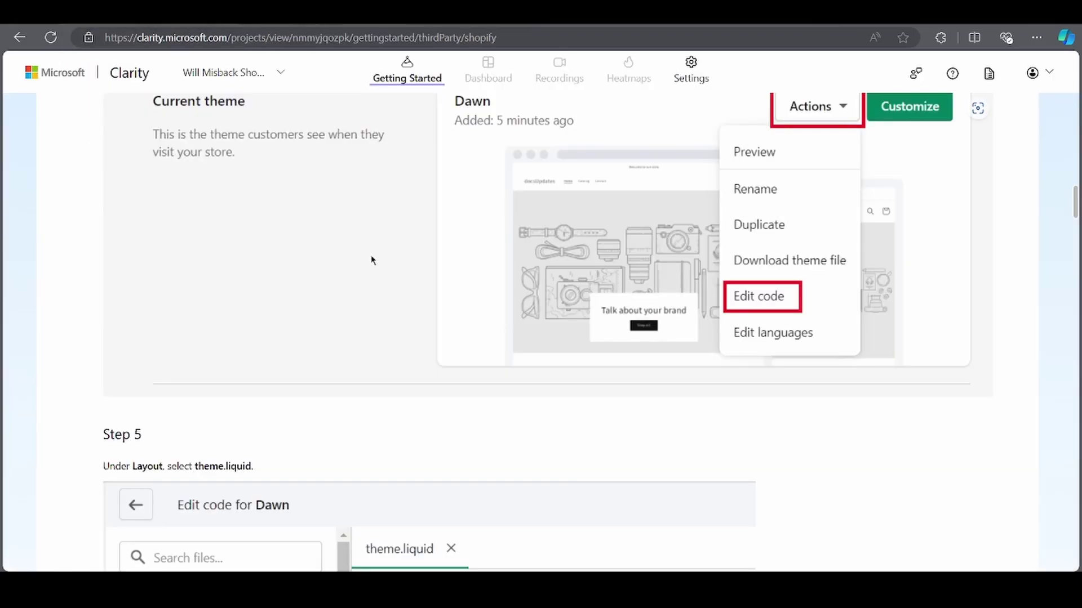
{"action": "scroll", "coordinate": [371, 260], "scroll_direction": "down", "scroll_amount": 4}
{"action": "scroll", "coordinate": [371, 259], "scroll_direction": "down", "scroll_amount": 4}
{"action": "scroll", "coordinate": [371, 259], "scroll_direction": "down", "scroll_amount": 4}
{"action": "scroll", "coordinate": [371, 260], "scroll_direction": "down", "scroll_amount": 2}
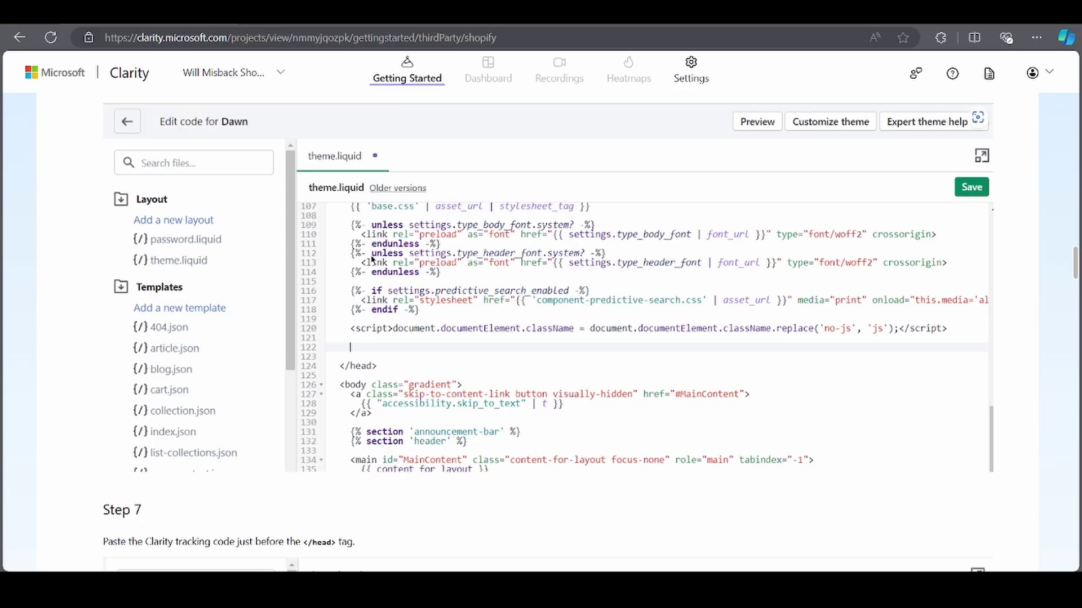
{"action": "key", "text": "ctrl+Tab"}
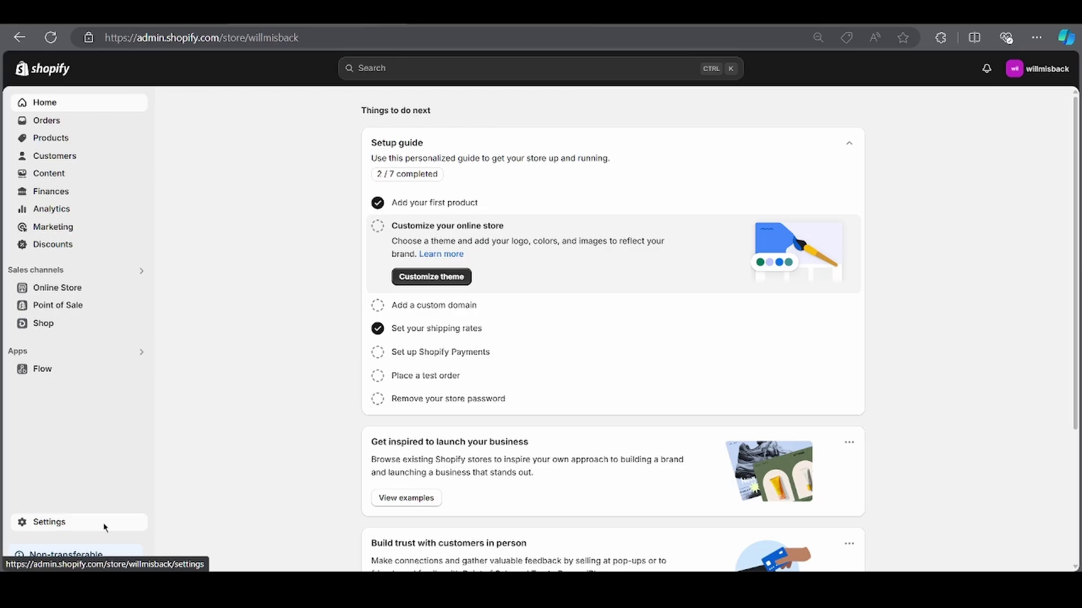
- Open Shopify's Checkout settings and scroll to the Order status page additional scripts section
{"action": "left_click", "coordinate": [49, 523]}
{"action": "scroll", "coordinate": [323, 437], "scroll_direction": "down", "scroll_amount": 5}
{"action": "scroll", "coordinate": [334, 442], "scroll_direction": "up", "scroll_amount": 3}
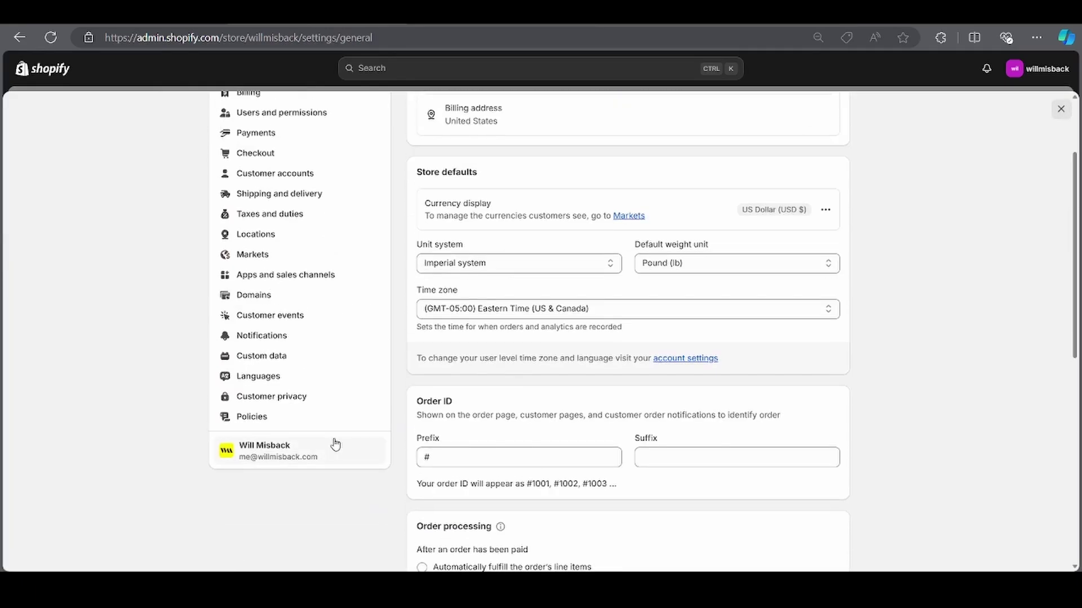
{"action": "scroll", "coordinate": [334, 443], "scroll_direction": "up", "scroll_amount": 3}
{"action": "scroll", "coordinate": [287, 297], "scroll_direction": "down", "scroll_amount": 3}
{"action": "scroll", "coordinate": [287, 304], "scroll_direction": "up", "scroll_amount": 3}
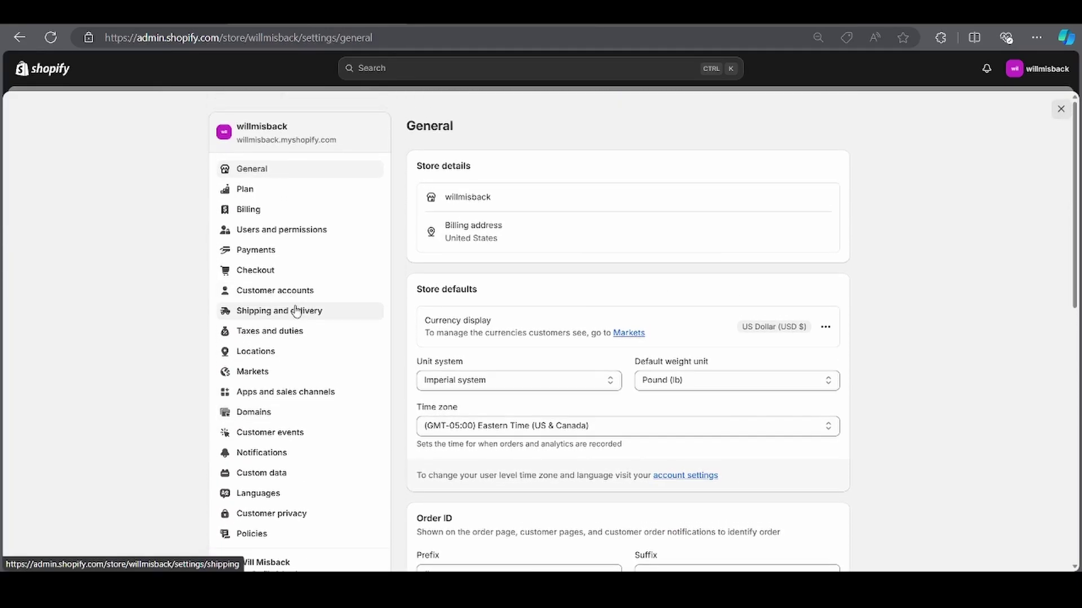
{"action": "left_click", "coordinate": [287, 270]}
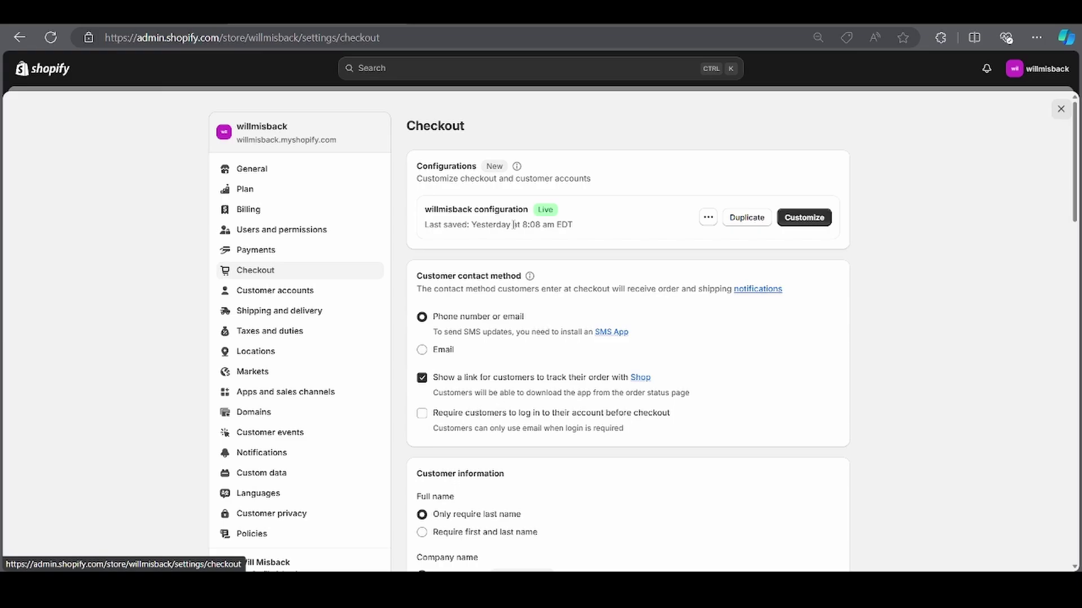
{"action": "scroll", "coordinate": [558, 253], "scroll_direction": "down", "scroll_amount": 4}
{"action": "scroll", "coordinate": [592, 288], "scroll_direction": "down", "scroll_amount": 6}
{"action": "scroll", "coordinate": [617, 313], "scroll_direction": "down", "scroll_amount": 4}
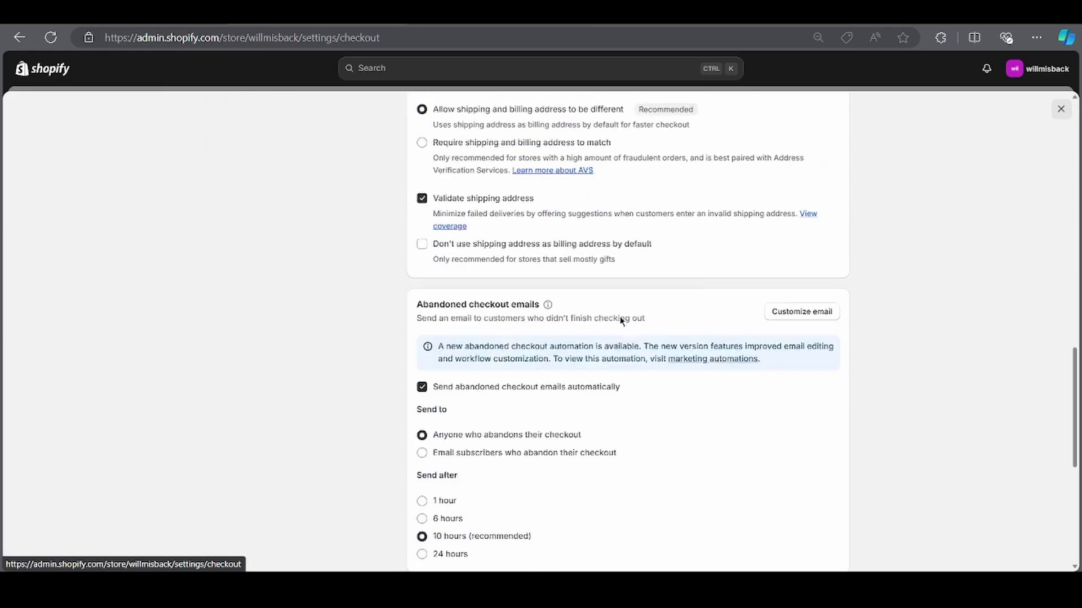
{"action": "scroll", "coordinate": [621, 321], "scroll_direction": "down", "scroll_amount": 4}
{"action": "scroll", "coordinate": [620, 321], "scroll_direction": "down", "scroll_amount": 2}
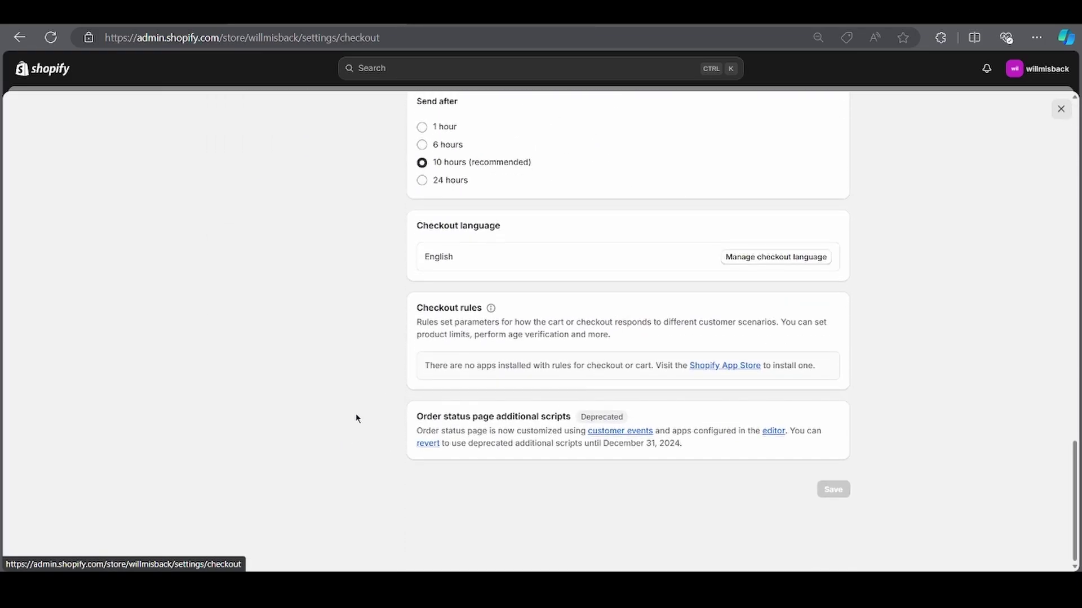
{"action": "left_click_drag", "start_coordinate": [356, 417], "coordinate": [743, 431]}
{"action": "left_click", "coordinate": [698, 446]}
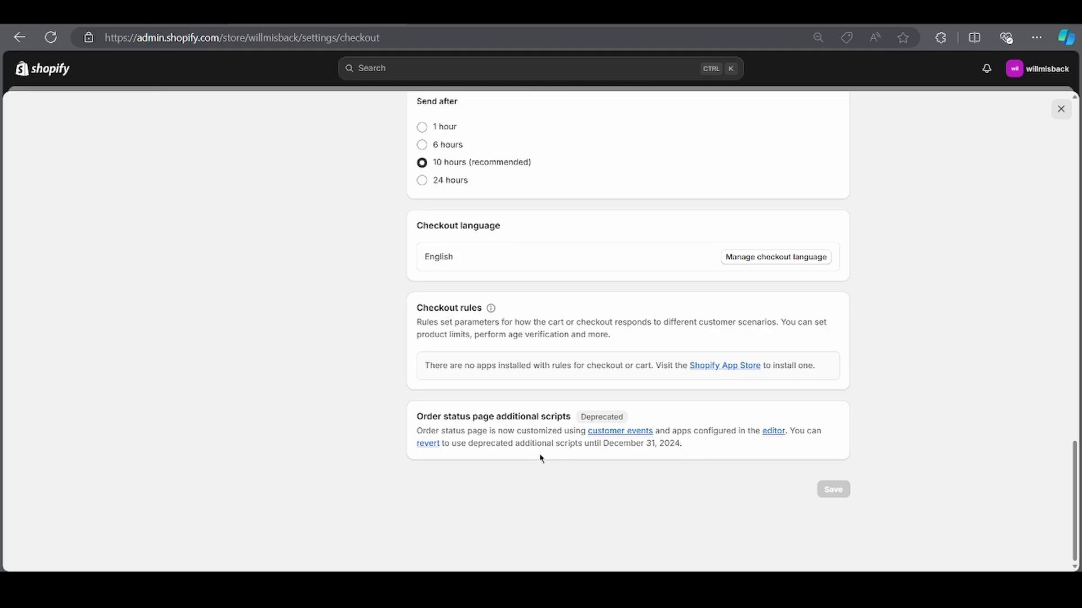
- Revert to additional order status page scripts, giving 'Issue with tracking/pixels' as the reason
{"action": "left_click", "coordinate": [431, 444]}
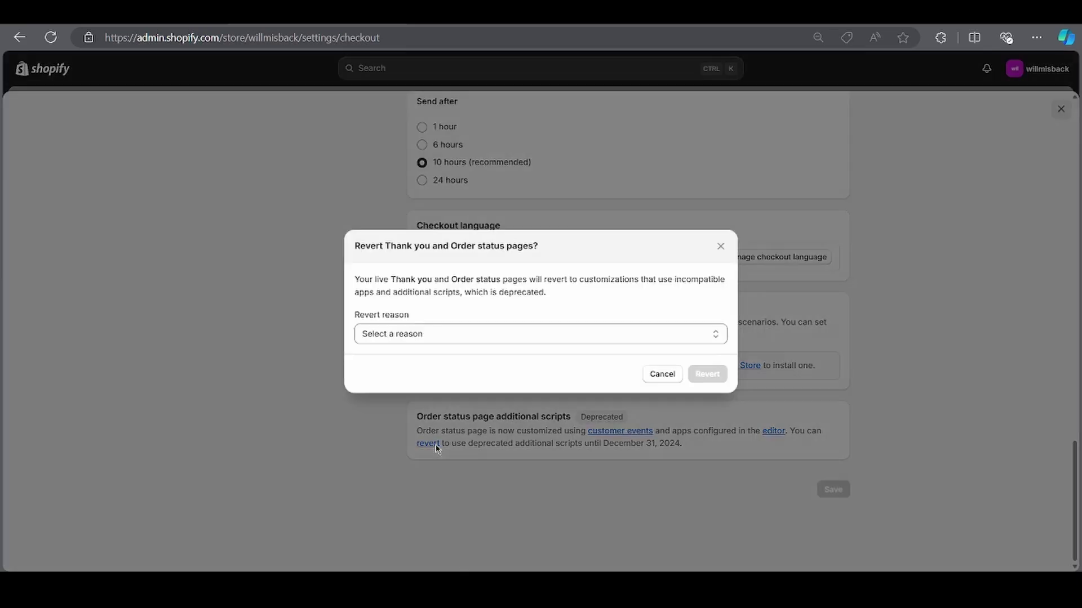
{"action": "left_click", "coordinate": [490, 334]}
{"action": "left_click", "coordinate": [488, 376]}
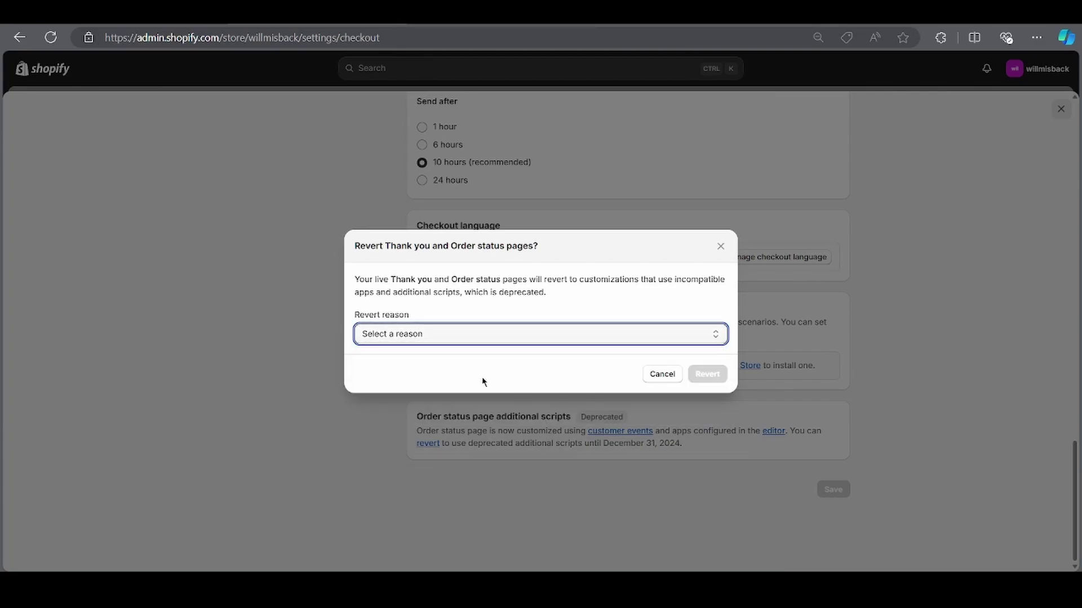
{"action": "left_click", "coordinate": [488, 357]}
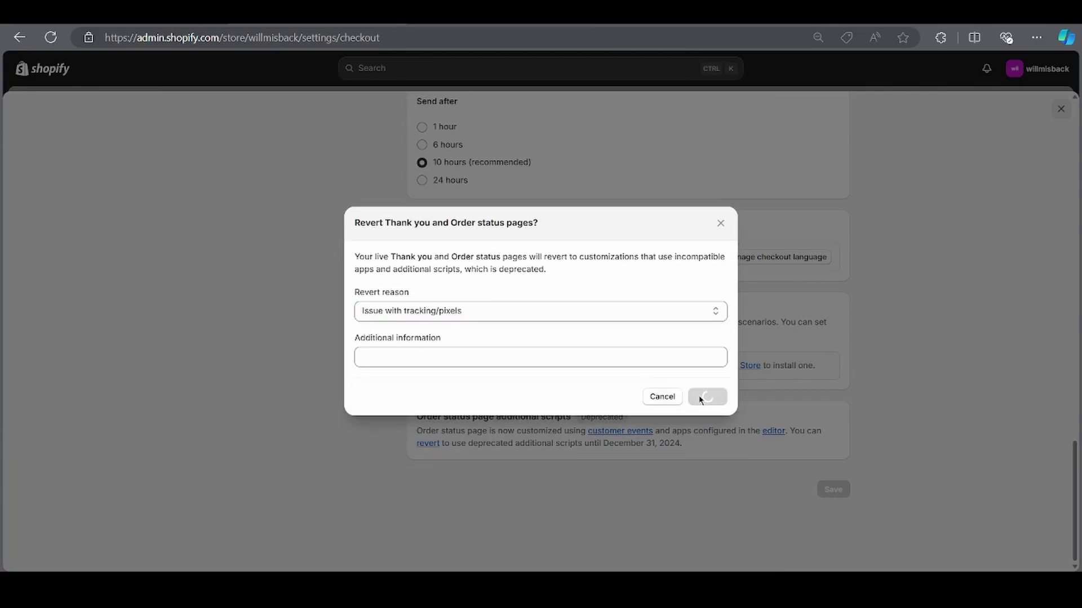
{"action": "left_click", "coordinate": [706, 396]}
- Paste the Clarity tracking script into Additional scripts and save the checkout settings
{"action": "left_click", "coordinate": [508, 354]}
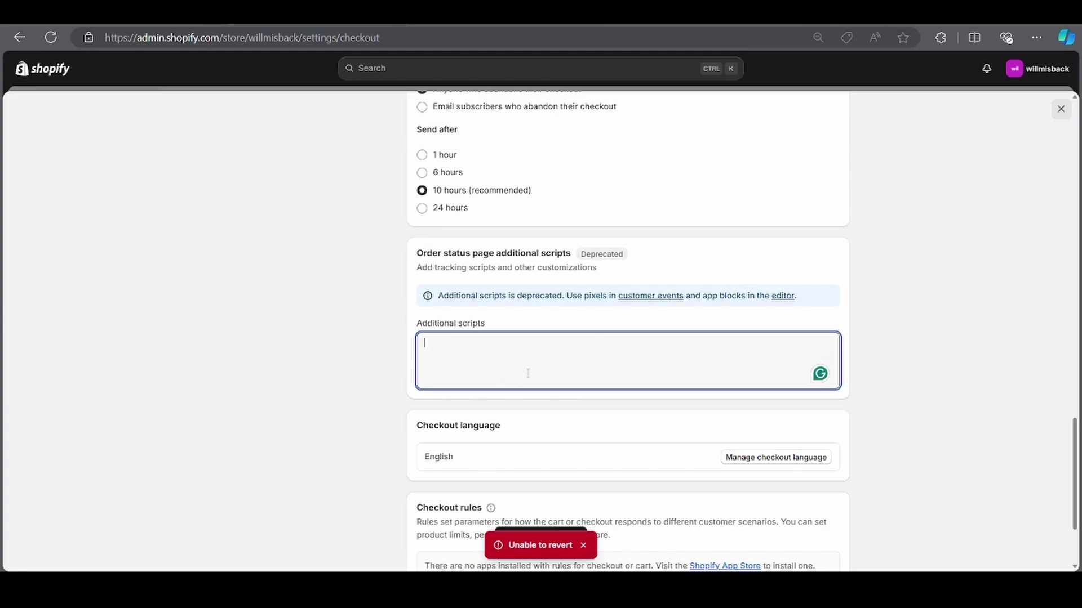
{"action": "key", "text": "ctrl+v"}
{"action": "left_click", "coordinate": [725, 69]}
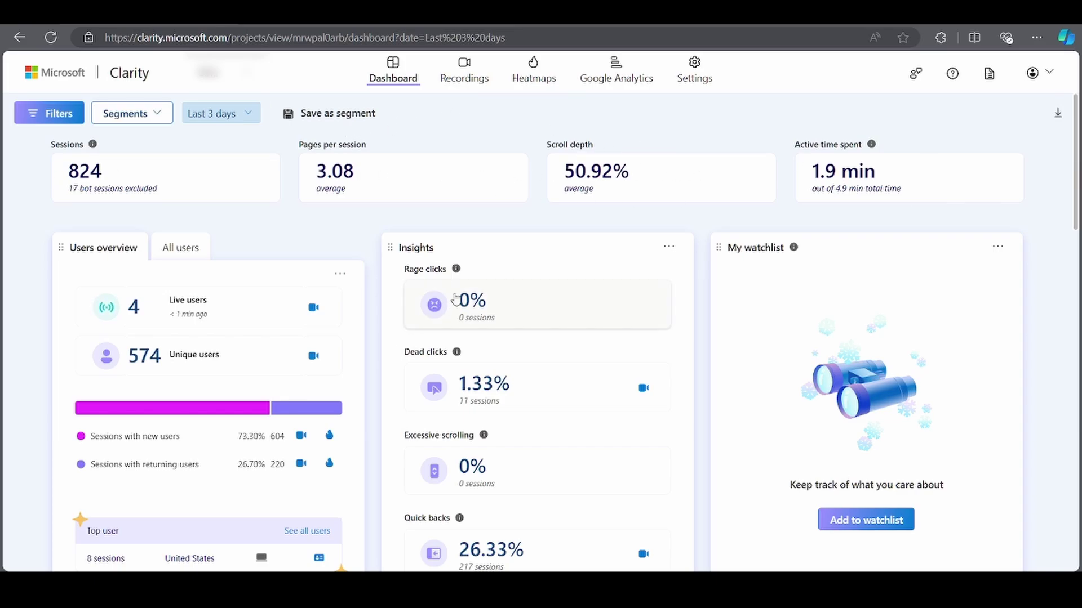
{"action": "scroll", "coordinate": [466, 294], "scroll_direction": "down", "scroll_amount": 3}
{"action": "scroll", "coordinate": [466, 294], "scroll_direction": "up", "scroll_amount": 3}
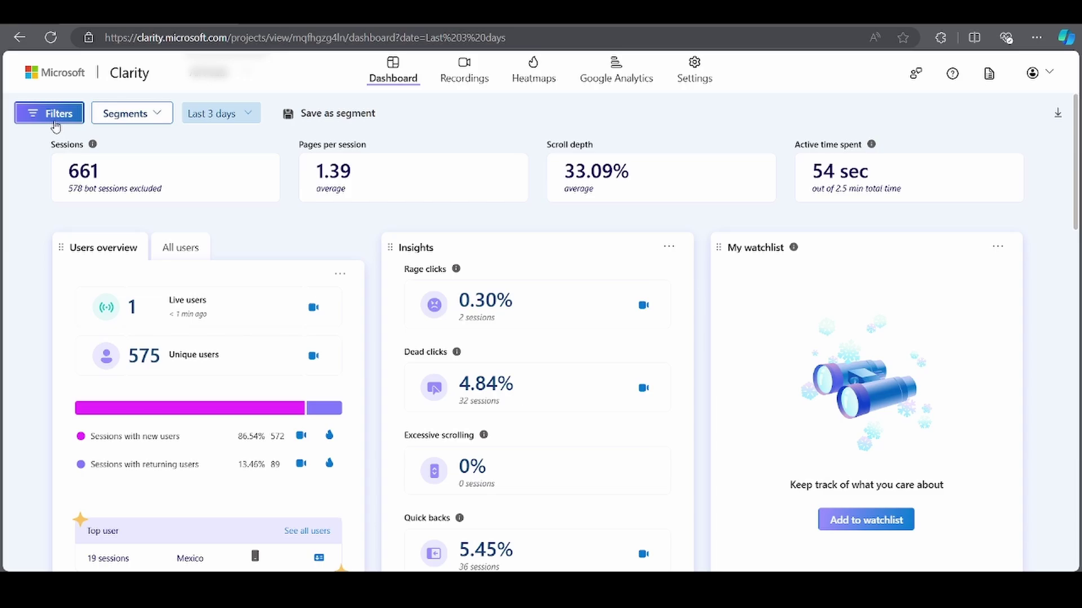
- Filter sessions to performance scores 1-50 (poor) and 51-80 (needs improvement)
{"action": "left_click", "coordinate": [57, 119]}
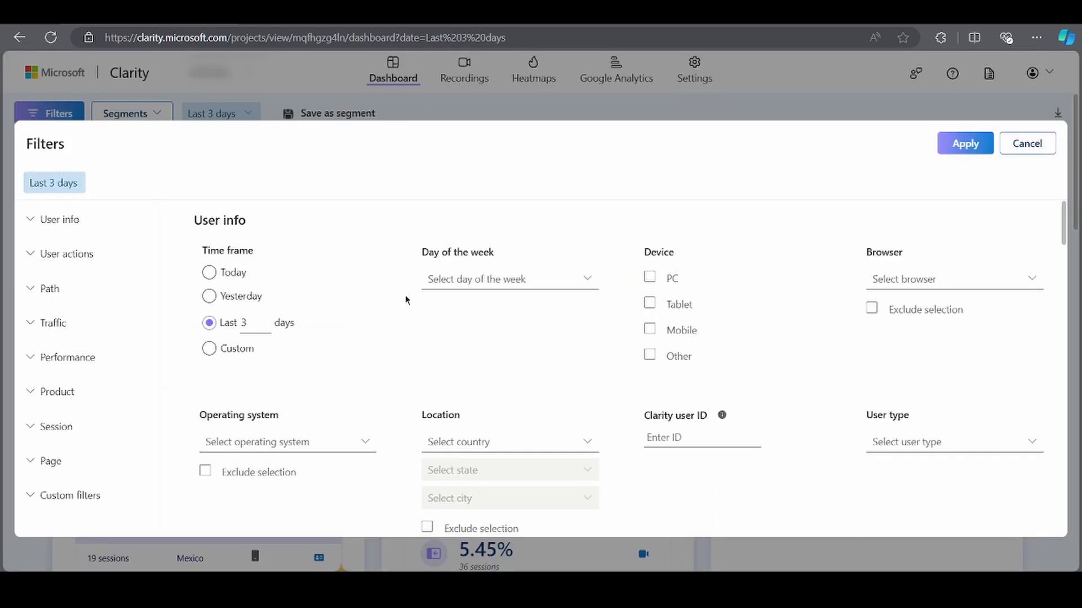
{"action": "scroll", "coordinate": [431, 291], "scroll_direction": "down", "scroll_amount": 4}
{"action": "scroll", "coordinate": [431, 292], "scroll_direction": "down", "scroll_amount": 1}
{"action": "scroll", "coordinate": [431, 291], "scroll_direction": "up", "scroll_amount": 1}
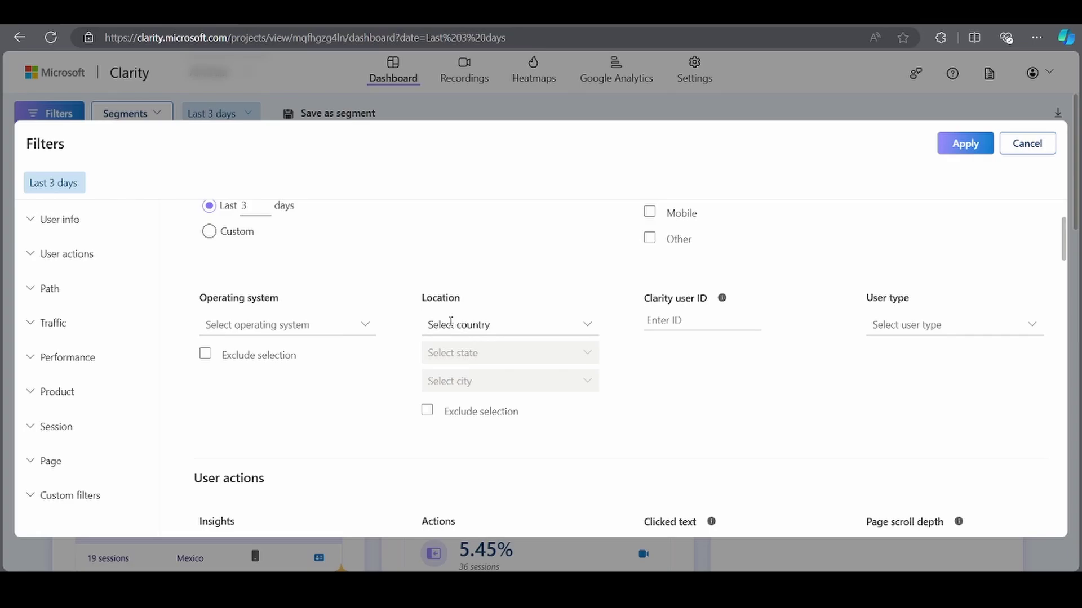
{"action": "scroll", "coordinate": [451, 323], "scroll_direction": "down", "scroll_amount": 3}
{"action": "scroll", "coordinate": [624, 344], "scroll_direction": "down", "scroll_amount": 5}
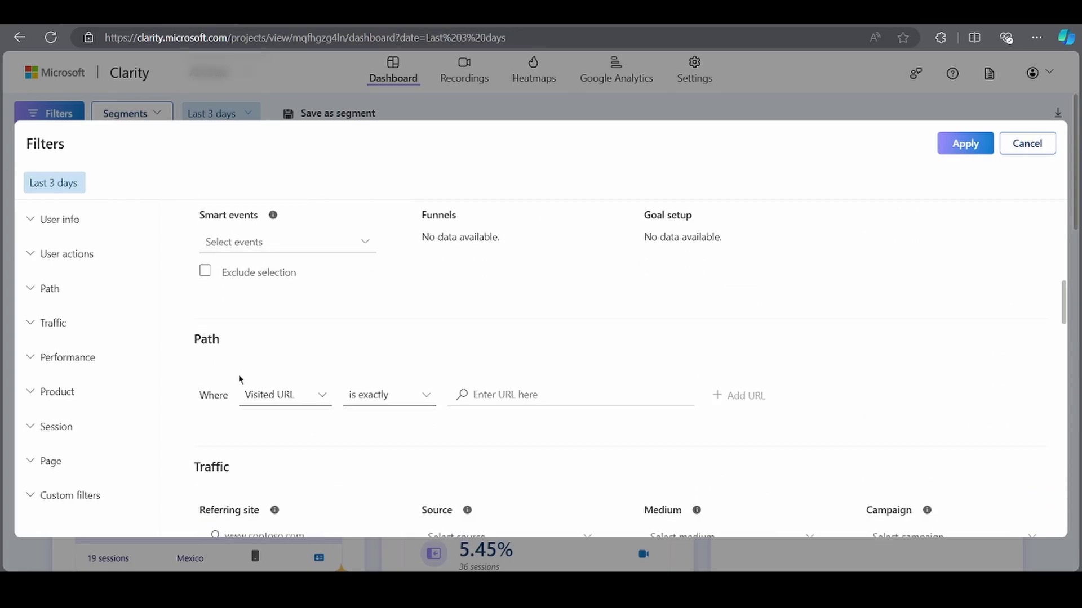
{"action": "scroll", "coordinate": [424, 393], "scroll_direction": "down", "scroll_amount": 6}
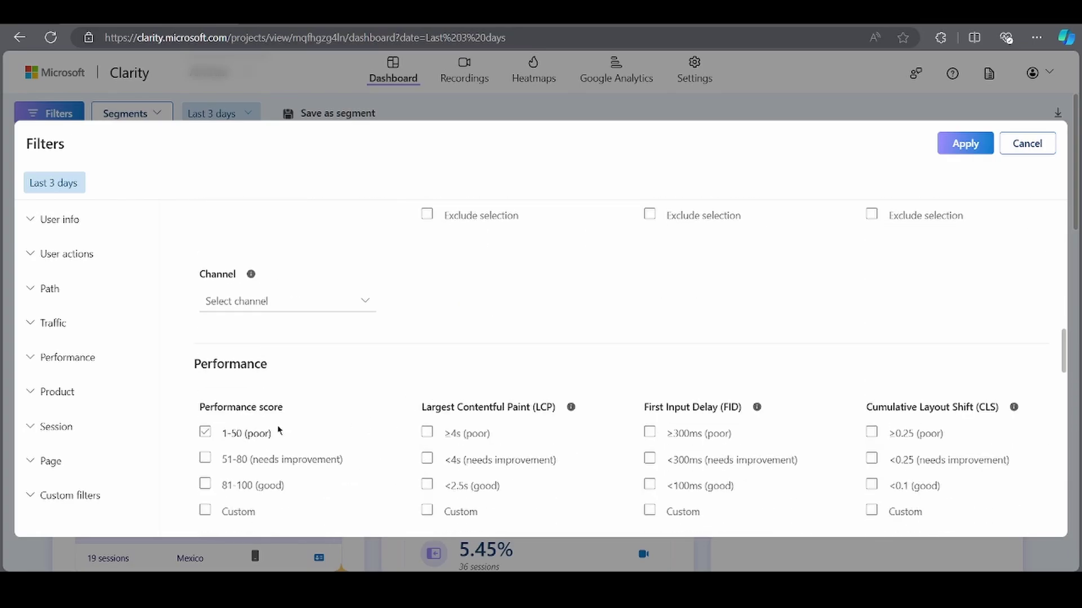
{"action": "left_click", "coordinate": [68, 357]}
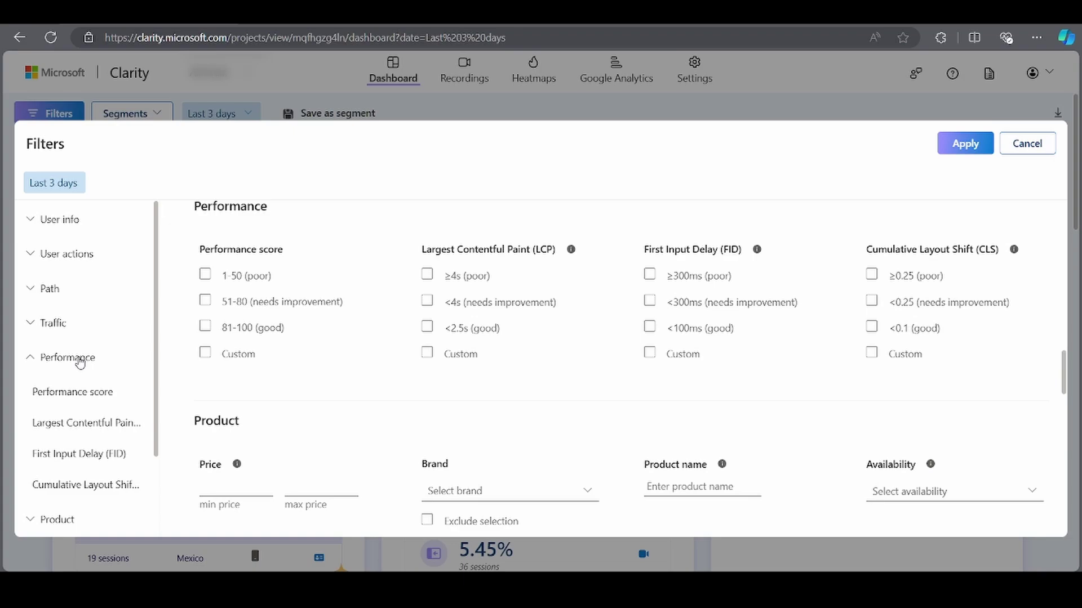
{"action": "scroll", "coordinate": [76, 363], "scroll_direction": "down", "scroll_amount": 2}
{"action": "scroll", "coordinate": [100, 421], "scroll_direction": "down", "scroll_amount": 2}
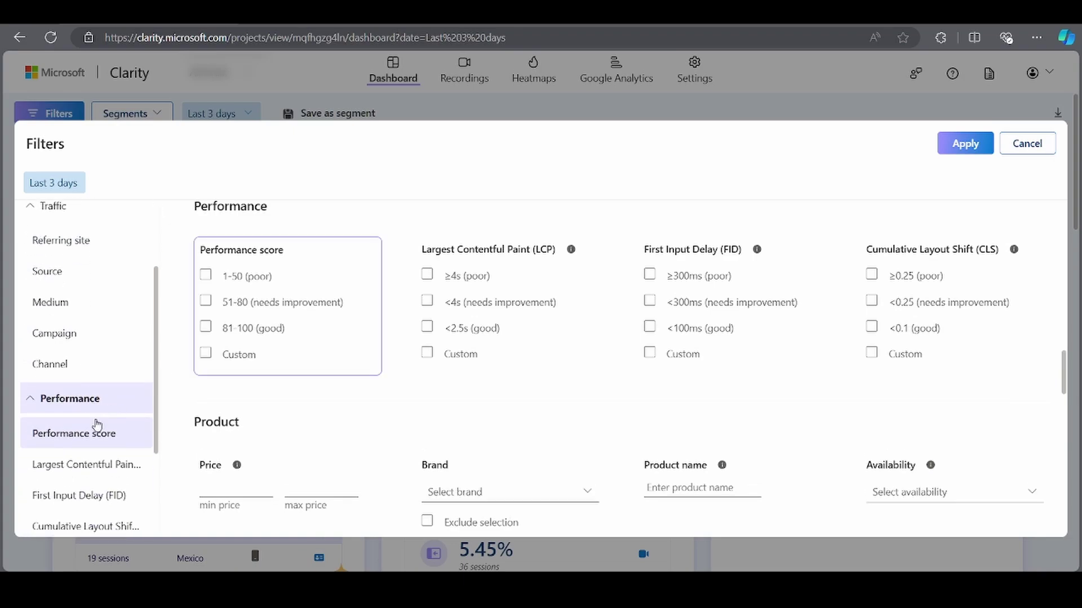
{"action": "left_click", "coordinate": [235, 279]}
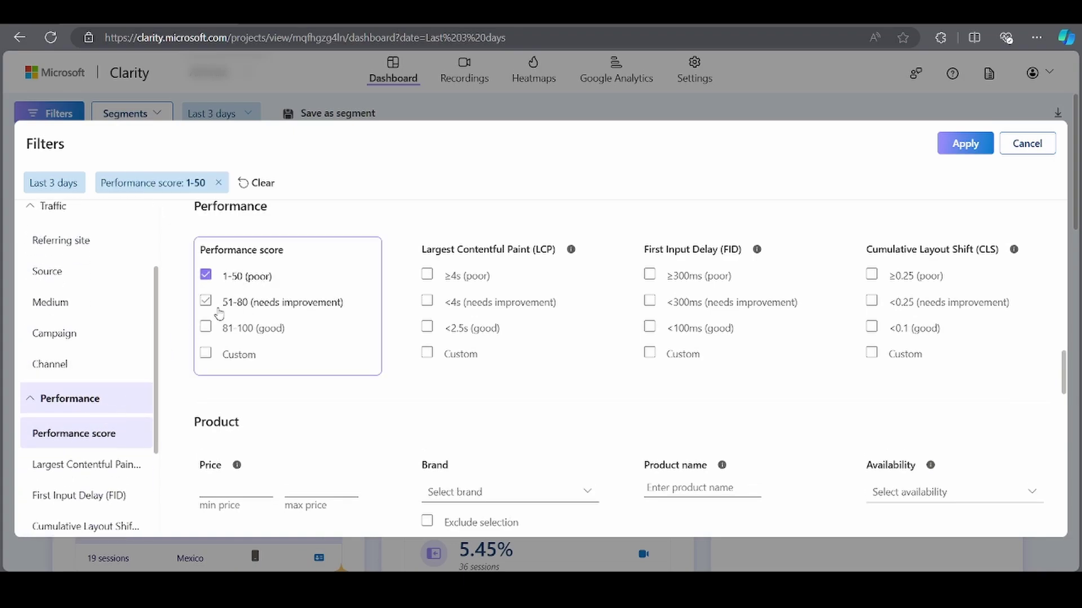
{"action": "left_click", "coordinate": [245, 304]}
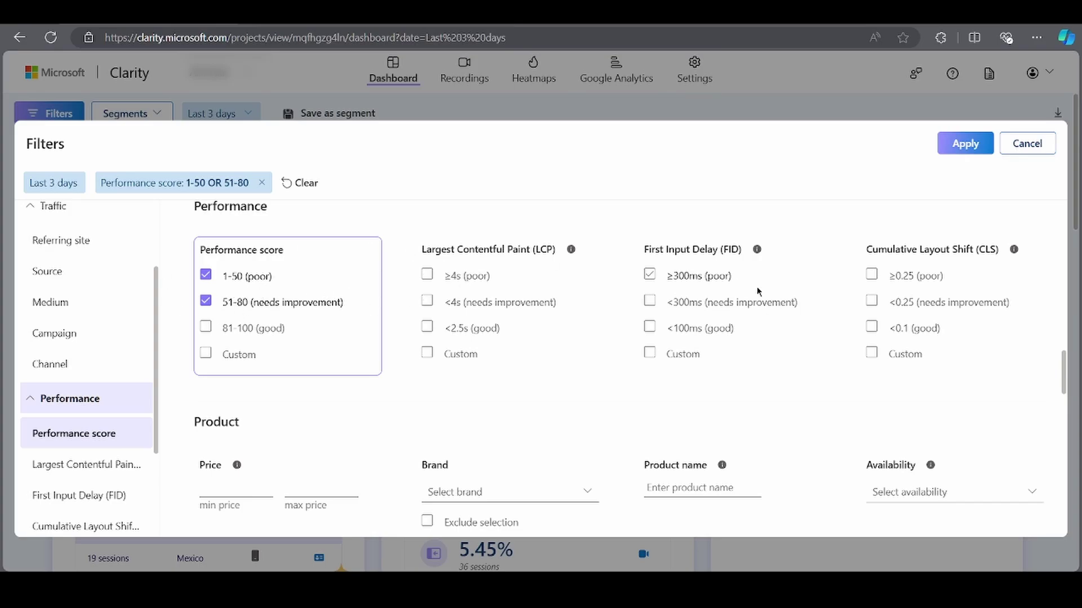
{"action": "scroll", "coordinate": [481, 317], "scroll_direction": "down", "scroll_amount": 3}
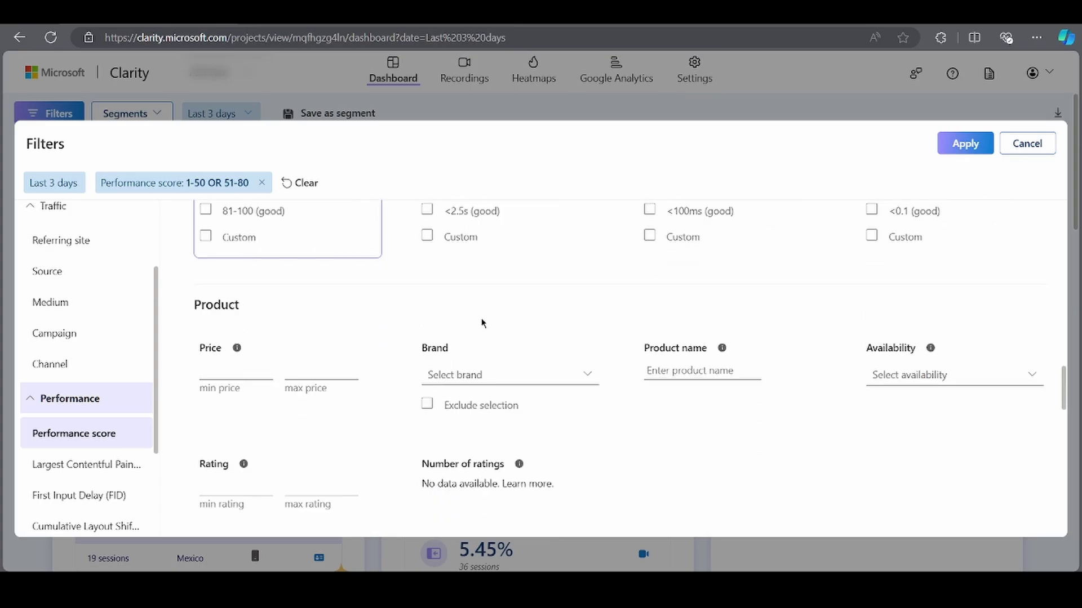
{"action": "scroll", "coordinate": [480, 318], "scroll_direction": "up", "scroll_amount": 4}
{"action": "scroll", "coordinate": [509, 363], "scroll_direction": "down", "scroll_amount": 1}
{"action": "scroll", "coordinate": [510, 363], "scroll_direction": "up", "scroll_amount": 2}
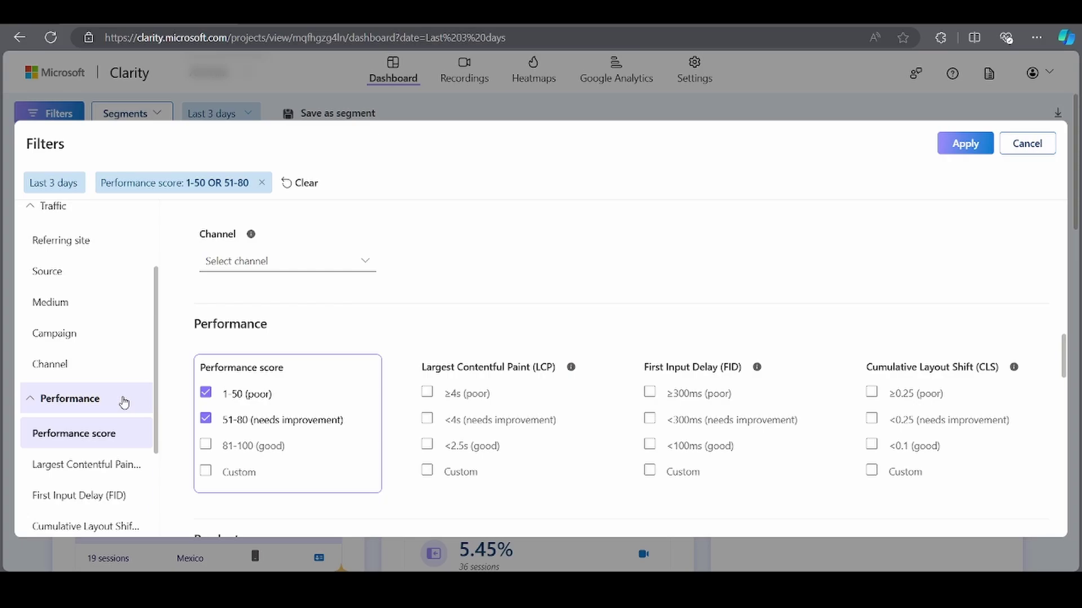
{"action": "scroll", "coordinate": [123, 402], "scroll_direction": "up", "scroll_amount": 3}
{"action": "scroll", "coordinate": [123, 402], "scroll_direction": "down", "scroll_amount": 3}
- Collapse the Performance and Traffic filter categories and browse the Session and Traffic options
{"action": "left_click", "coordinate": [71, 398]}
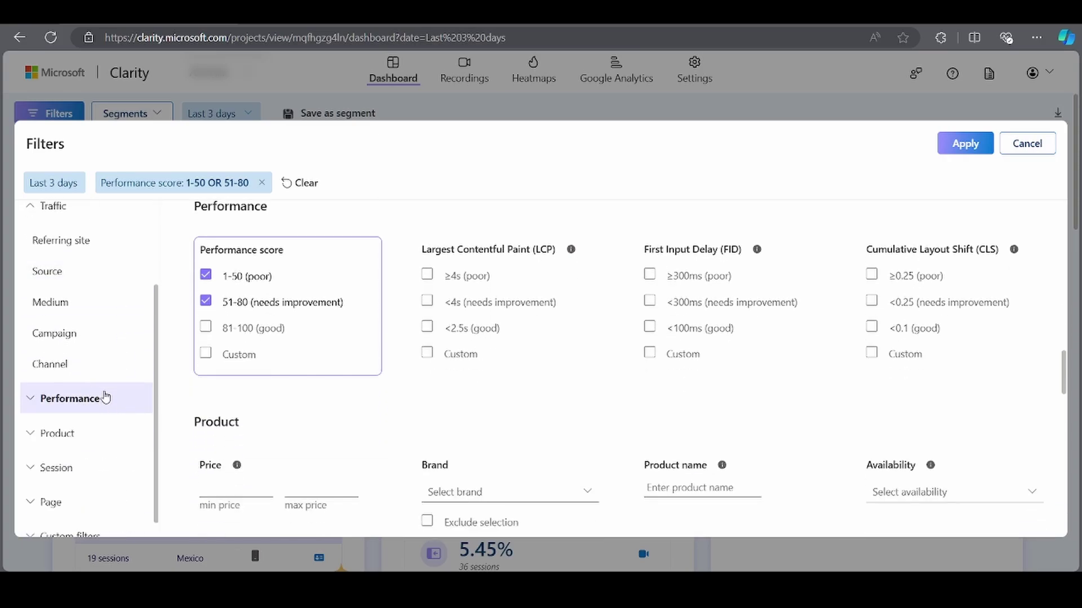
{"action": "scroll", "coordinate": [101, 397], "scroll_direction": "up", "scroll_amount": 3}
{"action": "left_click", "coordinate": [53, 322]}
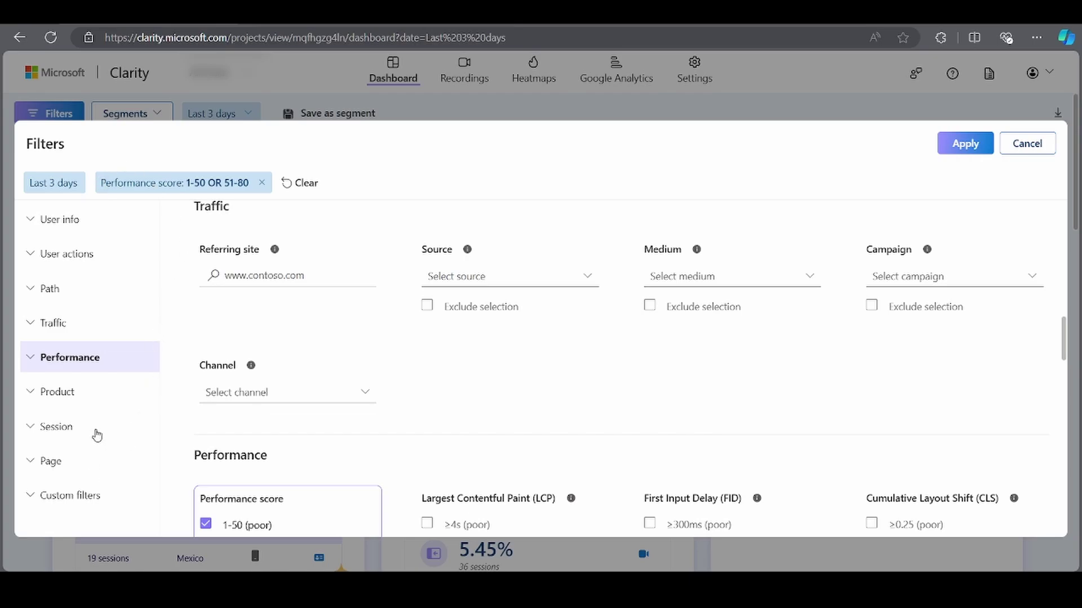
{"action": "left_click", "coordinate": [56, 427]}
{"action": "scroll", "coordinate": [381, 394], "scroll_direction": "down", "scroll_amount": 5}
{"action": "scroll", "coordinate": [381, 395], "scroll_direction": "up", "scroll_amount": 5}
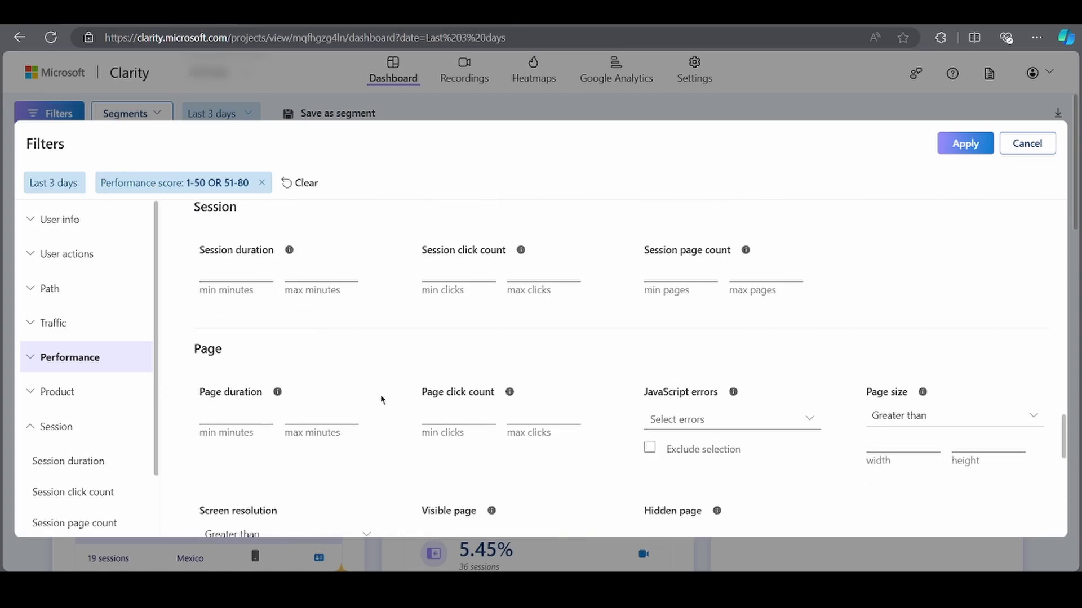
{"action": "scroll", "coordinate": [389, 398], "scroll_direction": "up", "scroll_amount": 3}
{"action": "scroll", "coordinate": [391, 400], "scroll_direction": "up", "scroll_amount": 3}
{"action": "left_click", "coordinate": [68, 323]}
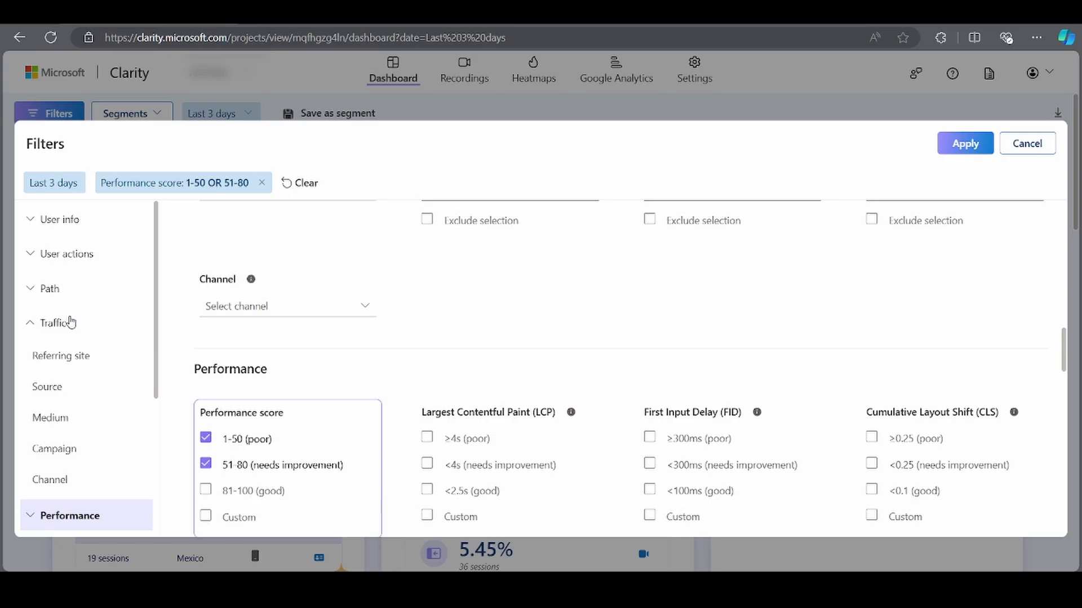
{"action": "scroll", "coordinate": [202, 371], "scroll_direction": "up", "scroll_amount": 2}
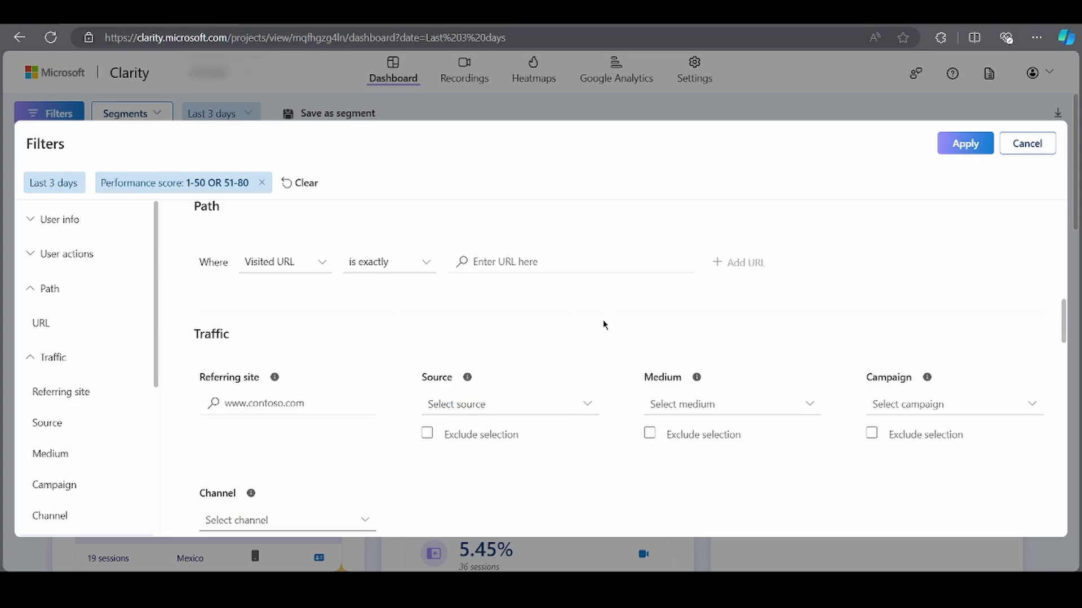
- Close the Filters panel to return to the dashboard showing 661 sessions and 4.84% dead clicks
{"action": "key", "text": "Escape"}
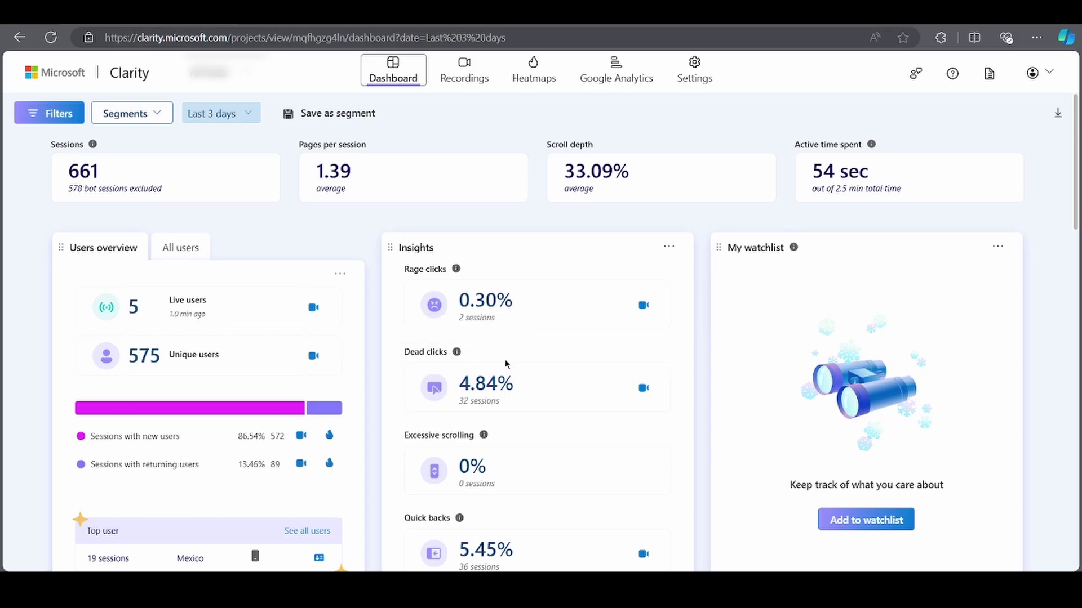
- Show the recordings from the Dead clicks insight card and expand the Summarize recordings options
{"action": "left_click", "coordinate": [642, 388]}
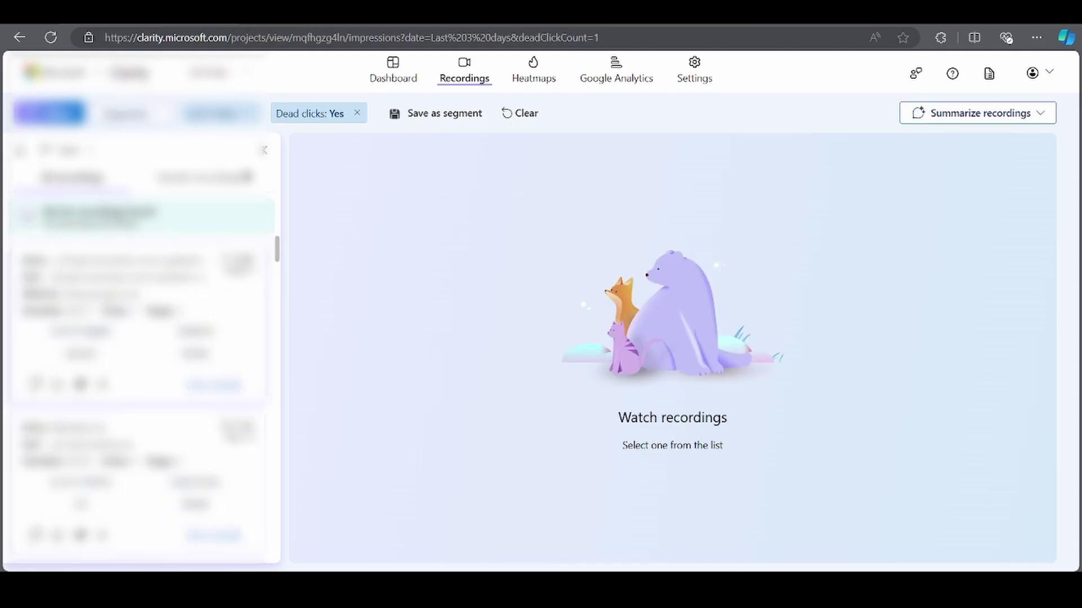
{"action": "scroll", "coordinate": [139, 381], "scroll_direction": "down", "scroll_amount": 5}
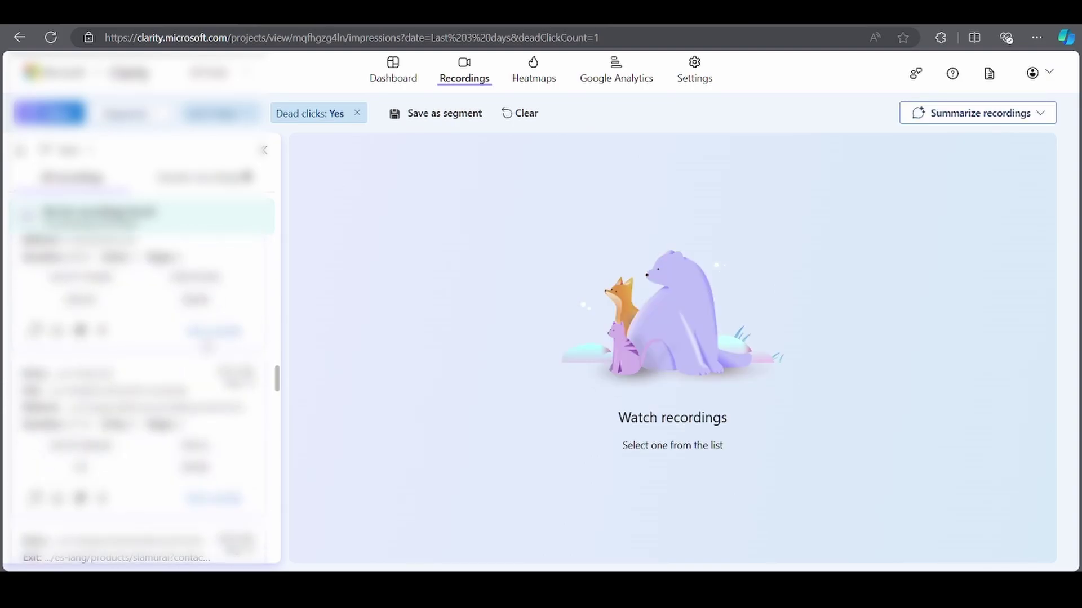
{"action": "scroll", "coordinate": [139, 380], "scroll_direction": "up", "scroll_amount": 5}
{"action": "scroll", "coordinate": [139, 381], "scroll_direction": "up", "scroll_amount": 3}
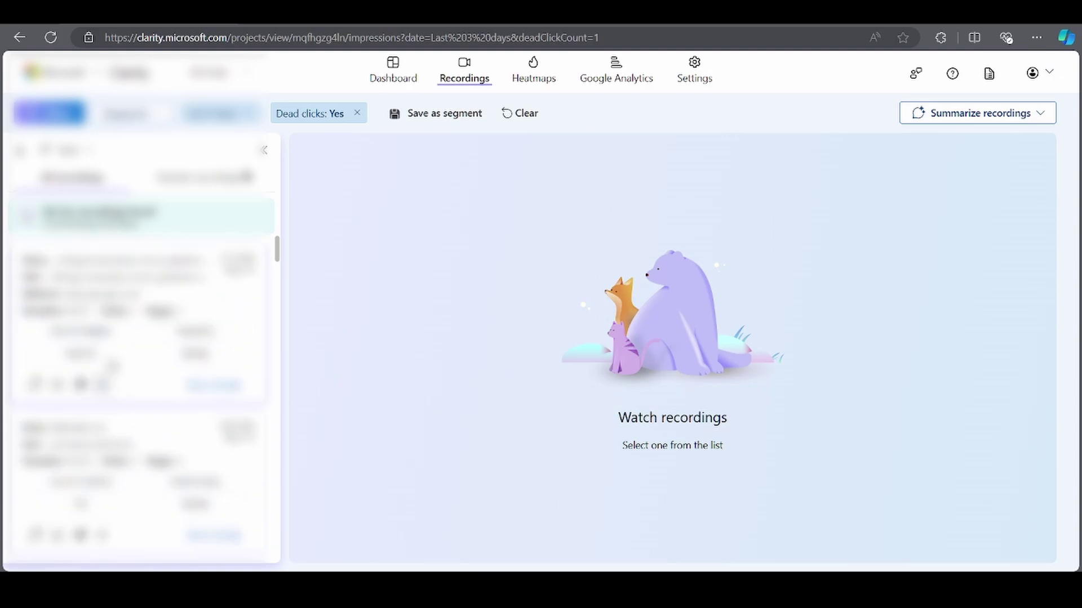
{"action": "scroll", "coordinate": [182, 429], "scroll_direction": "down", "scroll_amount": 1}
{"action": "scroll", "coordinate": [182, 429], "scroll_direction": "up", "scroll_amount": 1}
{"action": "left_click", "coordinate": [959, 122]}
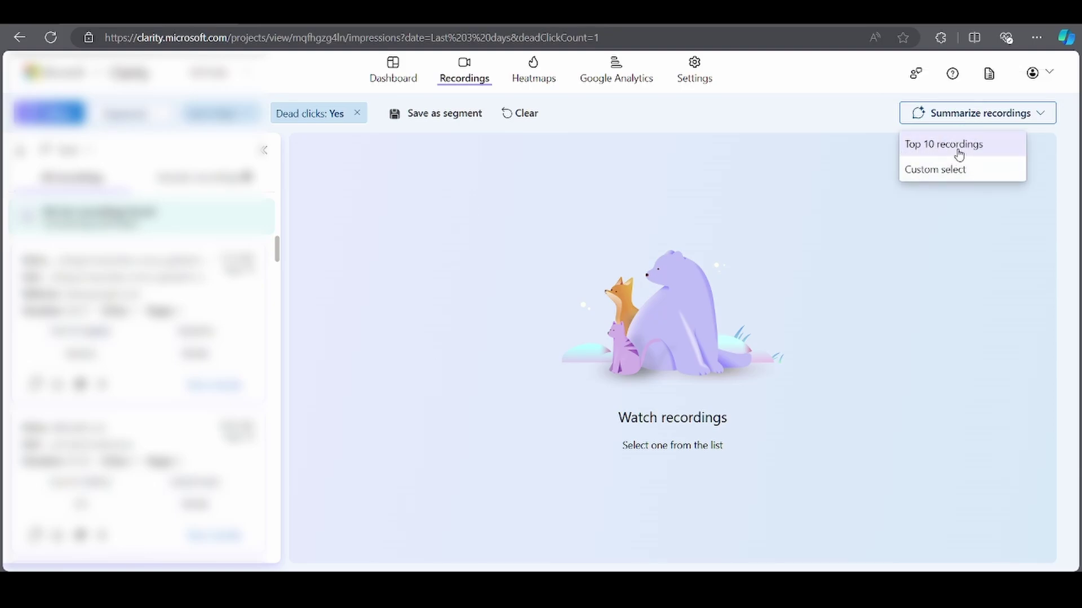
- Generate an AI session-insights summary of the top 10 dead-click recordings
{"action": "left_click", "coordinate": [959, 150]}
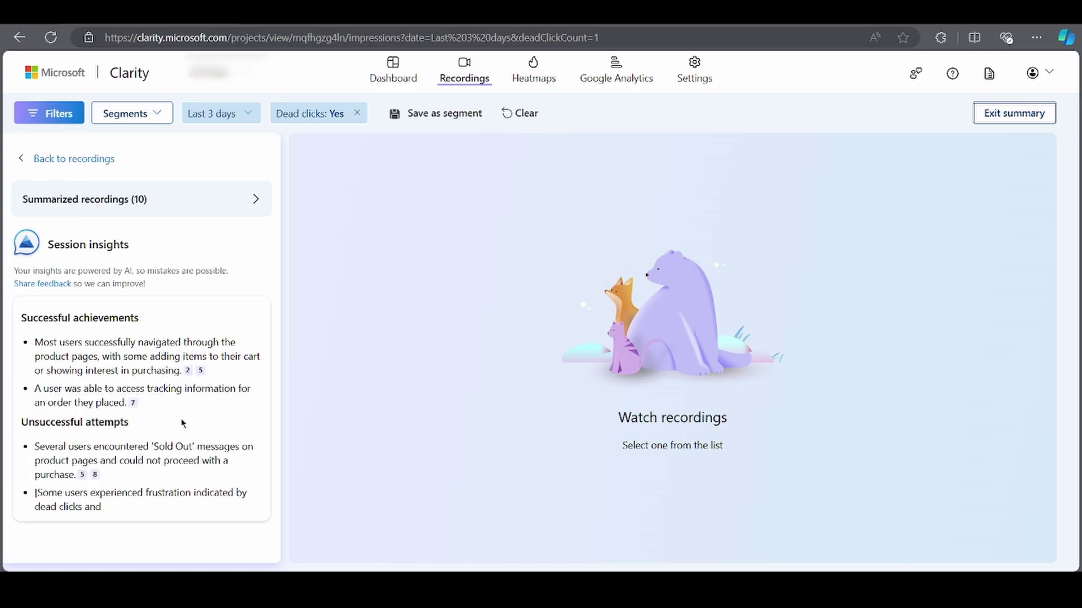
{"action": "scroll", "coordinate": [183, 422], "scroll_direction": "down", "scroll_amount": 1}
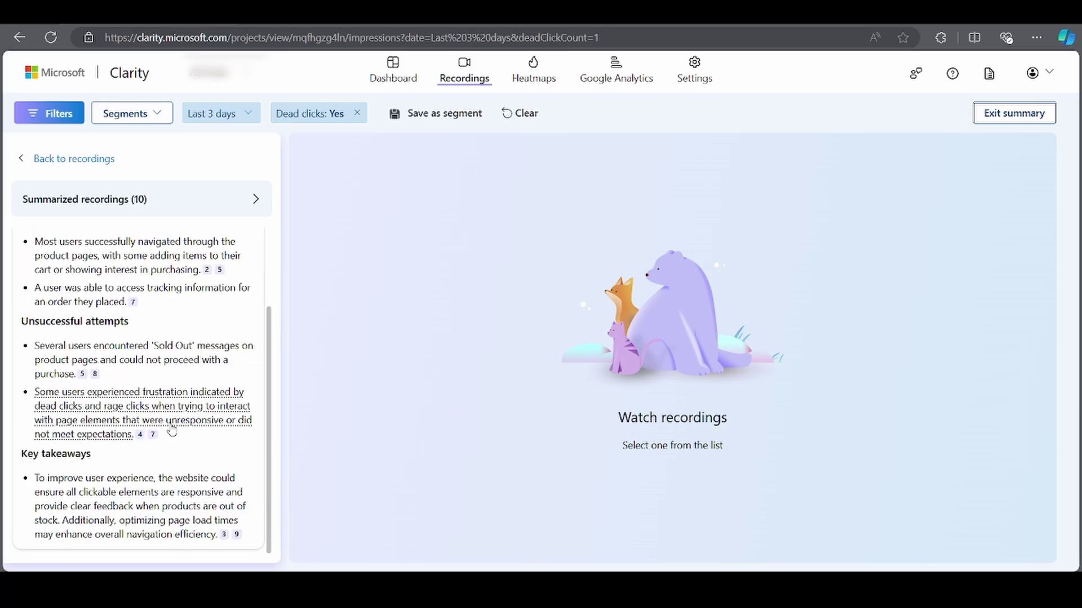
{"action": "scroll", "coordinate": [143, 397], "scroll_direction": "up", "scroll_amount": 2}
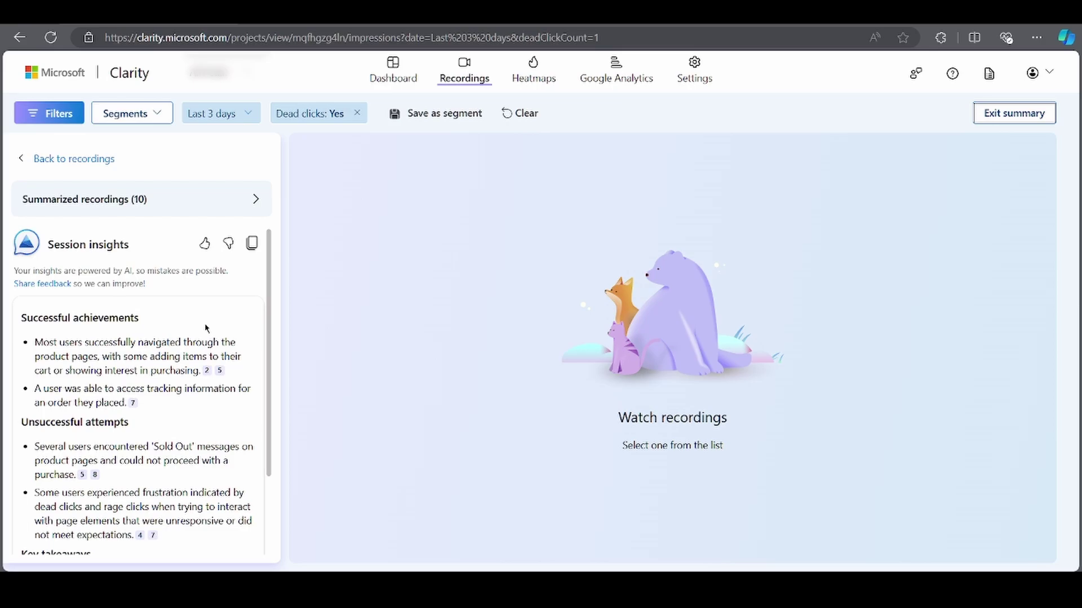
{"action": "scroll", "coordinate": [205, 328], "scroll_direction": "down", "scroll_amount": 1}
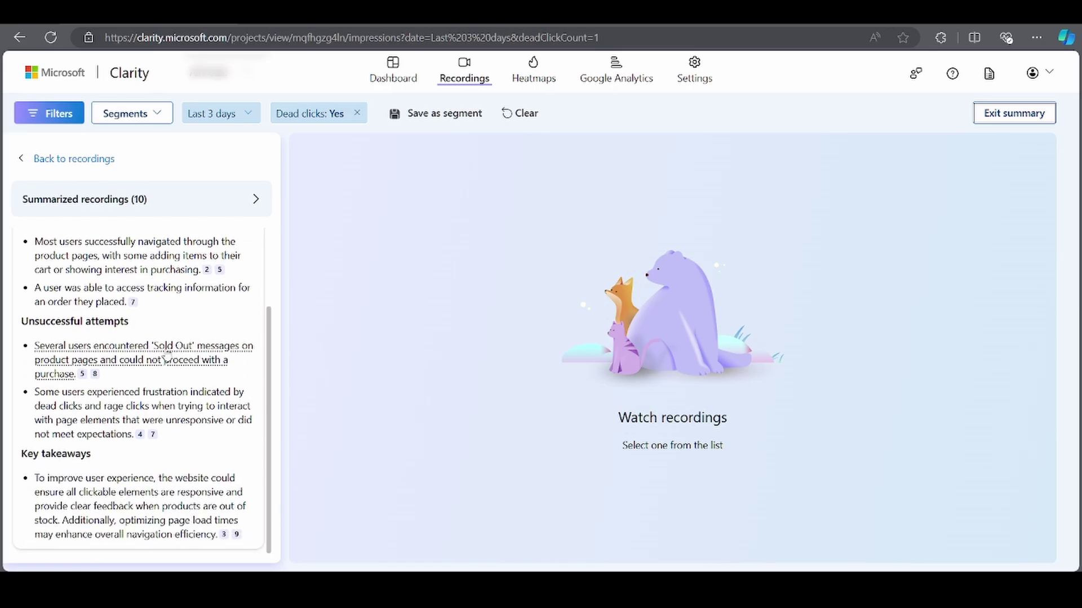
{"action": "scroll", "coordinate": [164, 348], "scroll_direction": "up", "scroll_amount": 1}
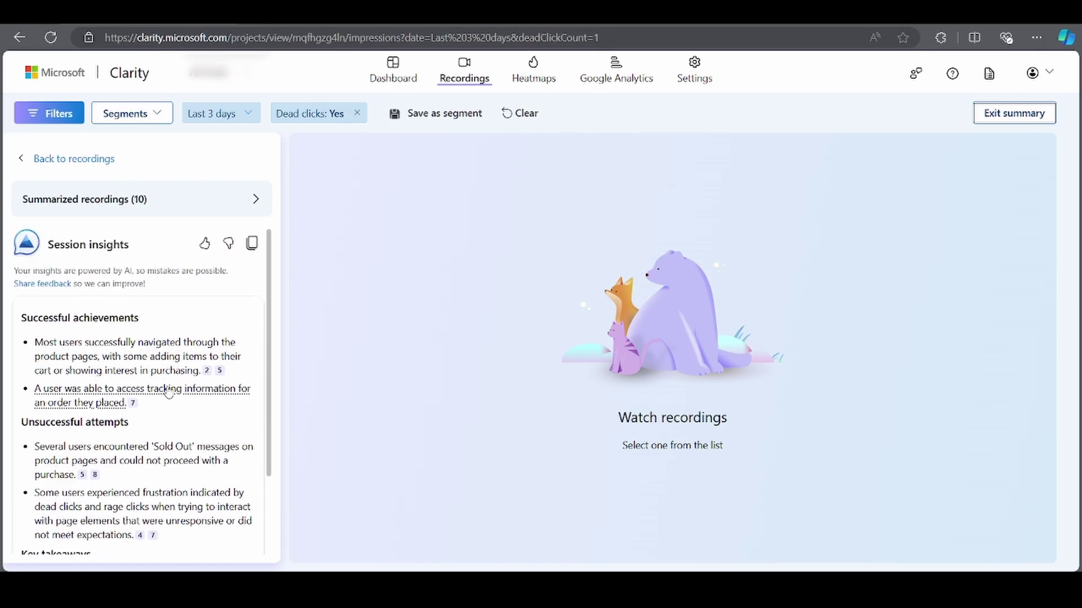